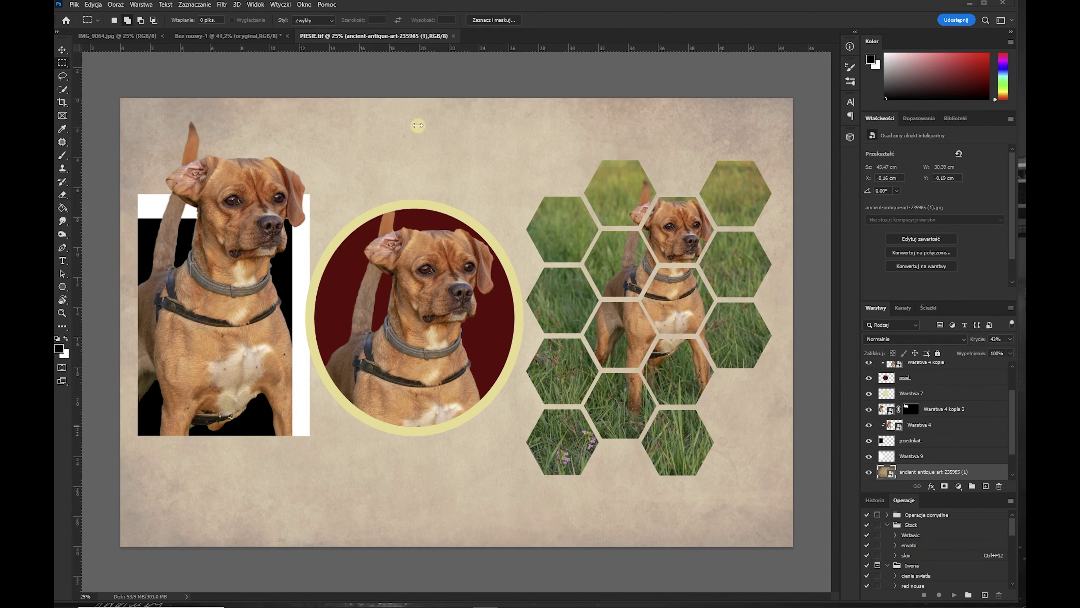
- Bring the untitled 'Bez nazwy-1' document with the dog-in-grass photo to the front
left_click(251, 37)
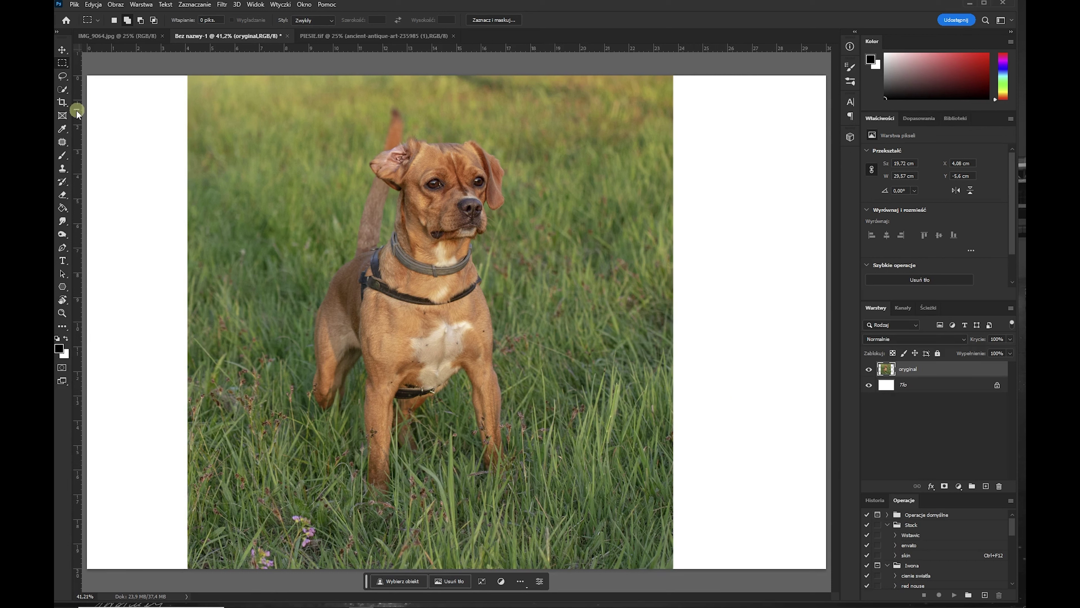
- Select the dog with Select Subject and refine it in Select and Mask, outputting to a new layer
left_click(63, 91)
left_click(352, 25)
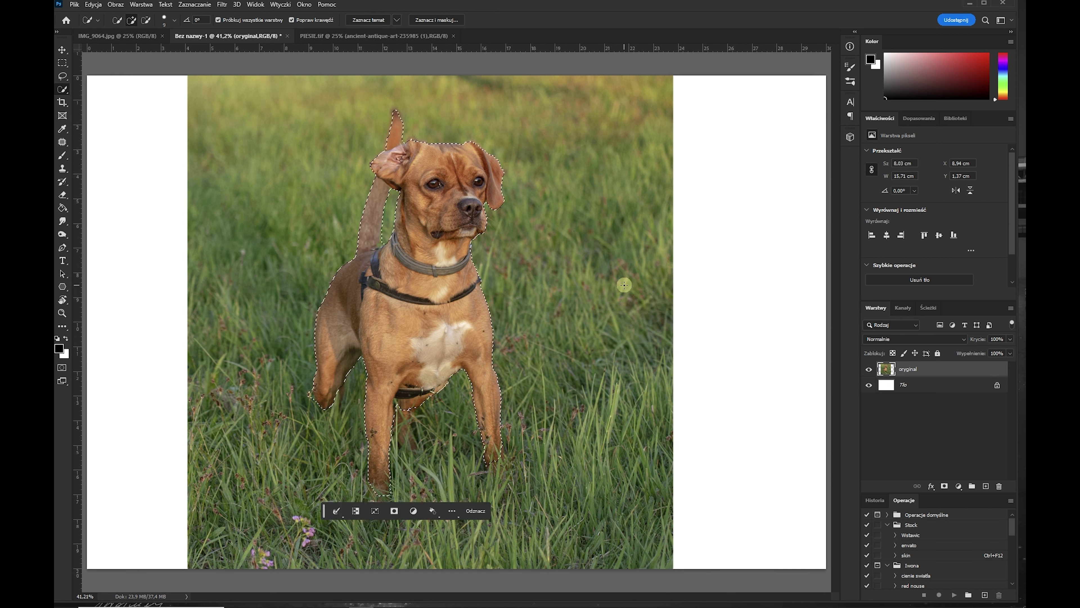
left_click(434, 19)
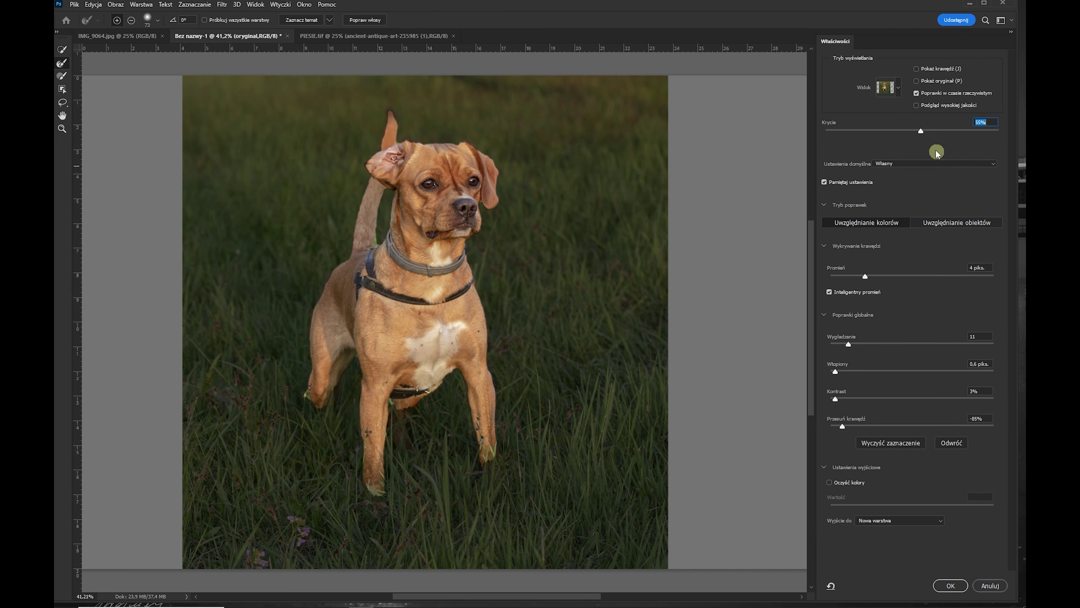
left_click_drag(921, 133, 1004, 137)
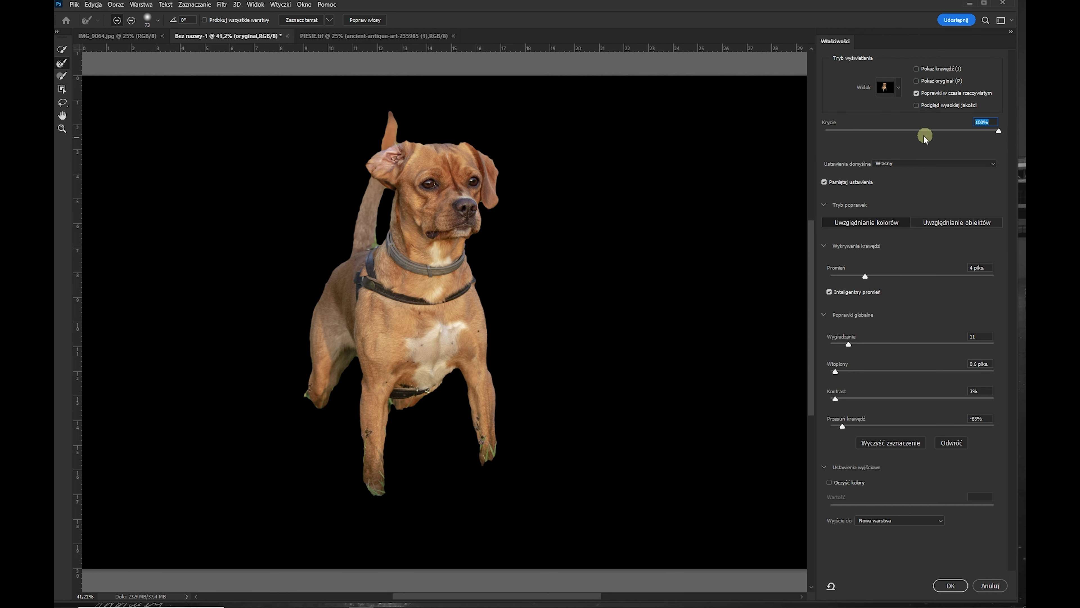
left_click(916, 132)
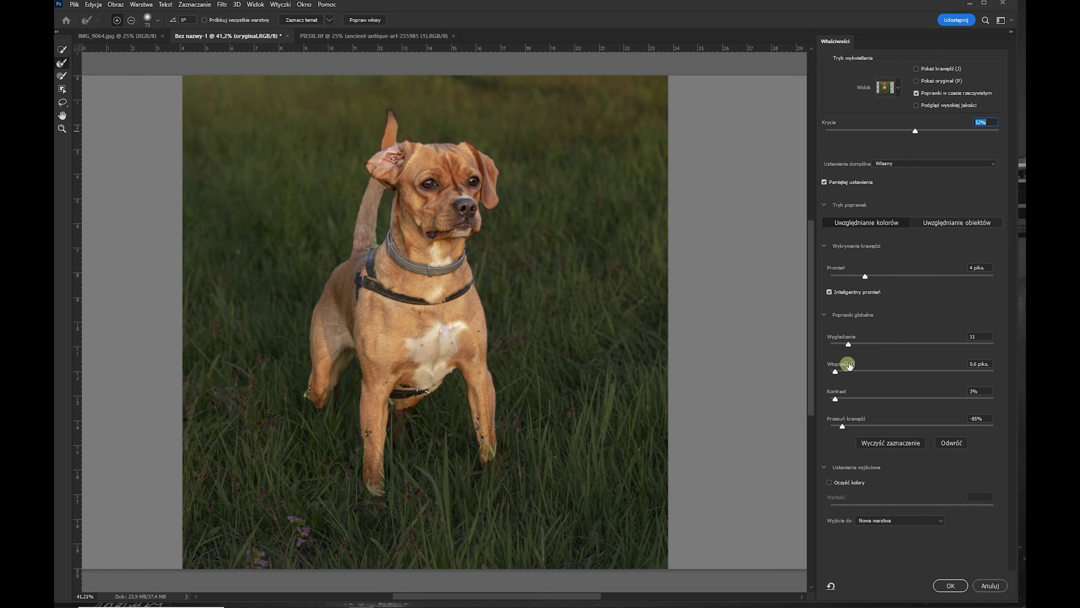
left_click(940, 521)
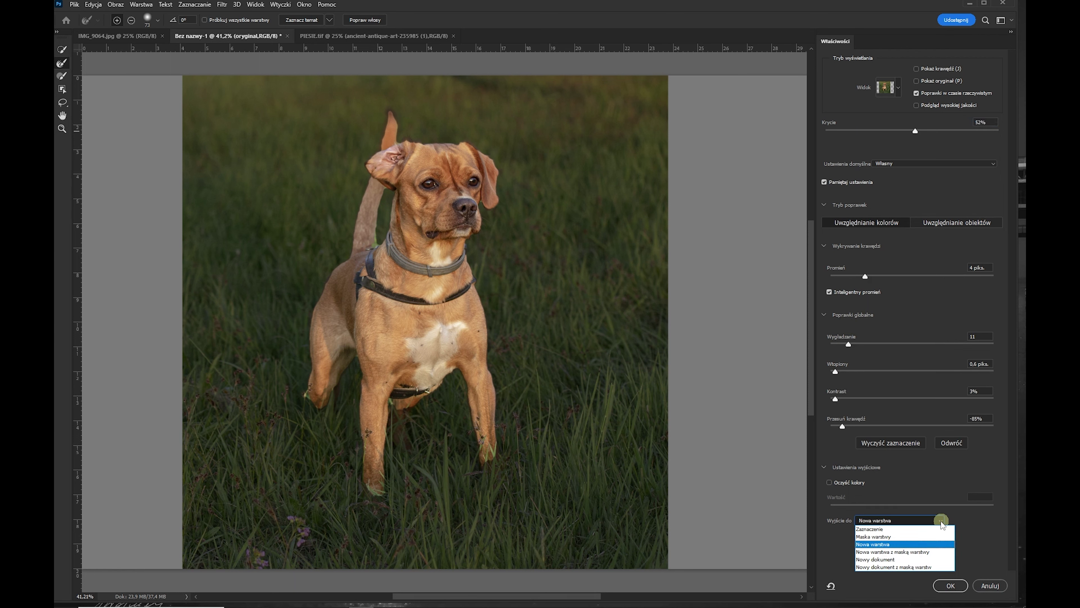
left_click(898, 546)
left_click(953, 587)
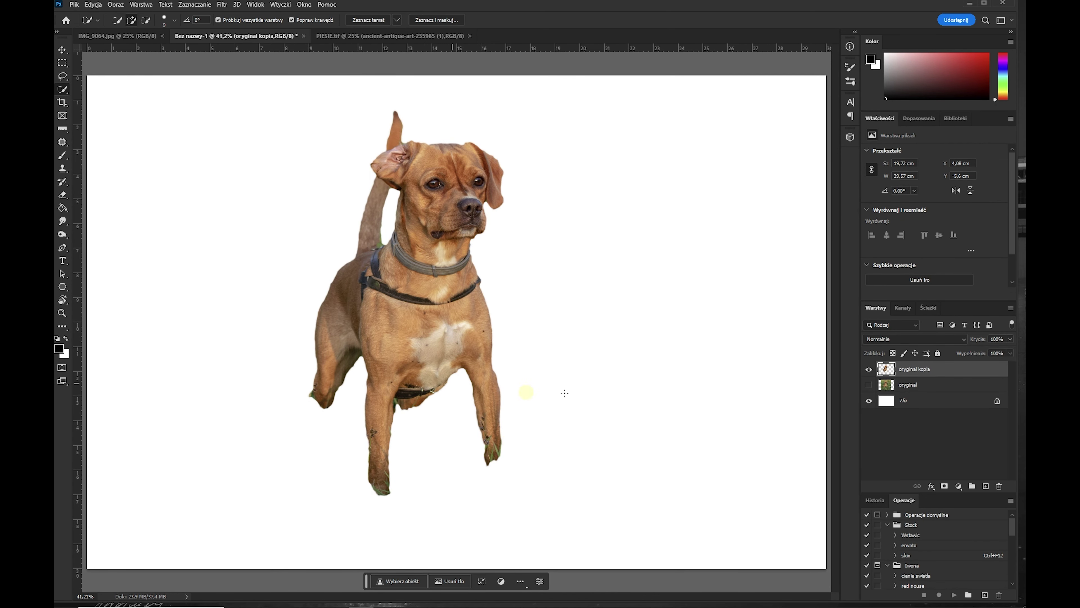
- Rename the cut-out layer to 'sylwetka' and add an empty layer above oryginał
double_click(914, 371)
type("s")
left_click(941, 384)
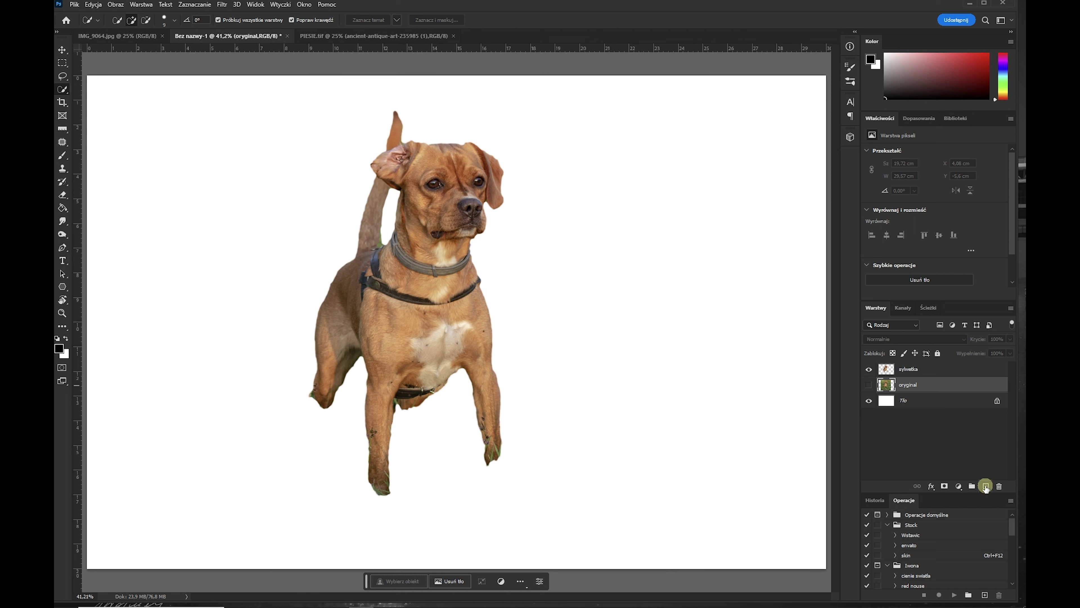
left_click(986, 486)
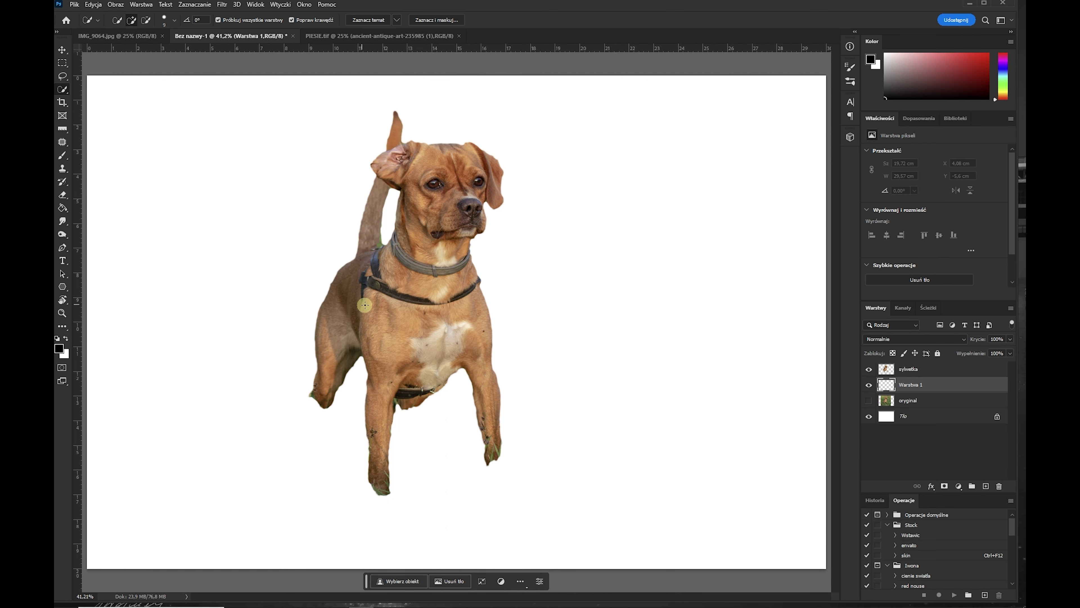
- Draw an elliptical selection about 8.09 cm wide around the dog's head and chest
left_click(62, 64)
left_click_drag(62, 66, 111, 77)
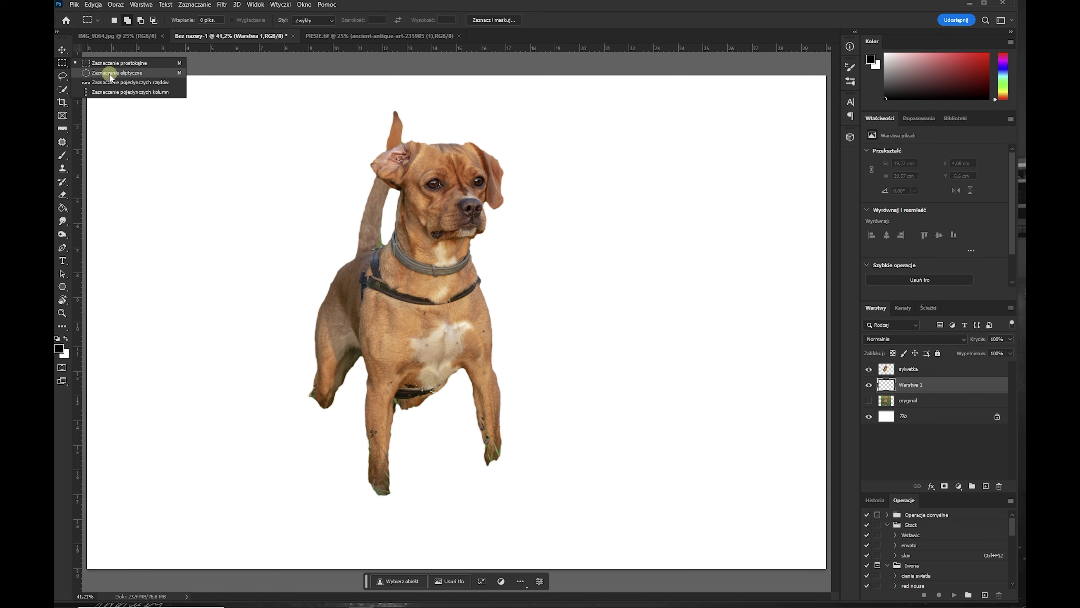
left_click(110, 76)
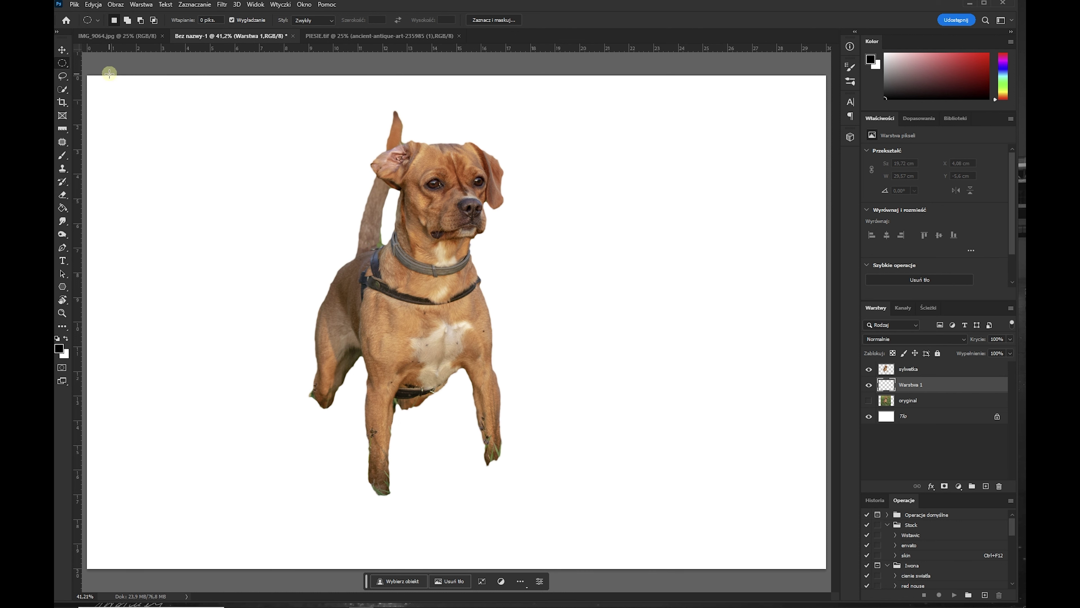
left_click(441, 304)
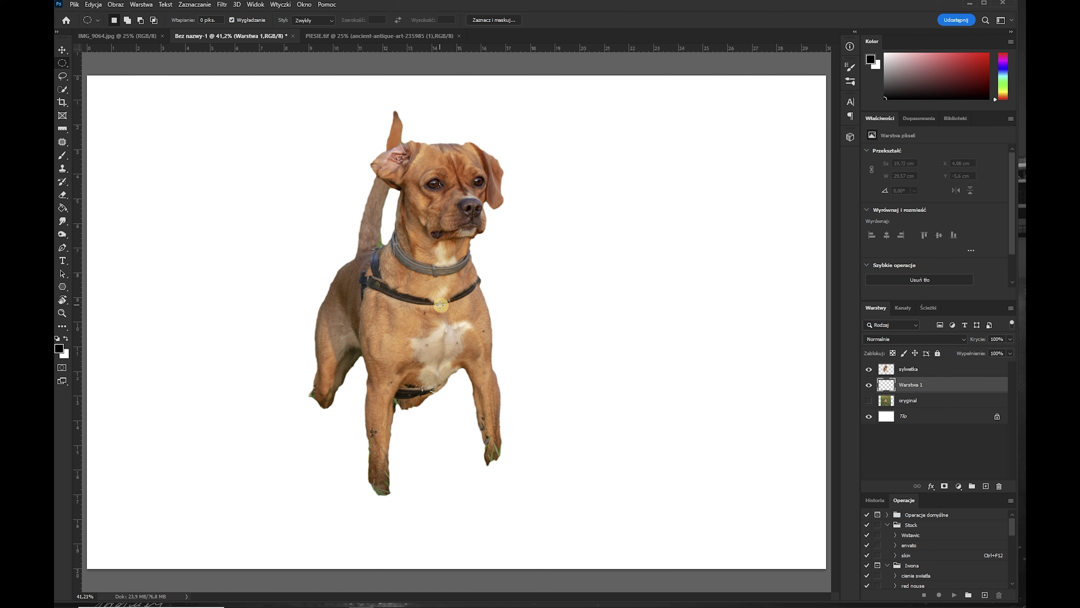
left_click_drag(441, 305, 264, 167)
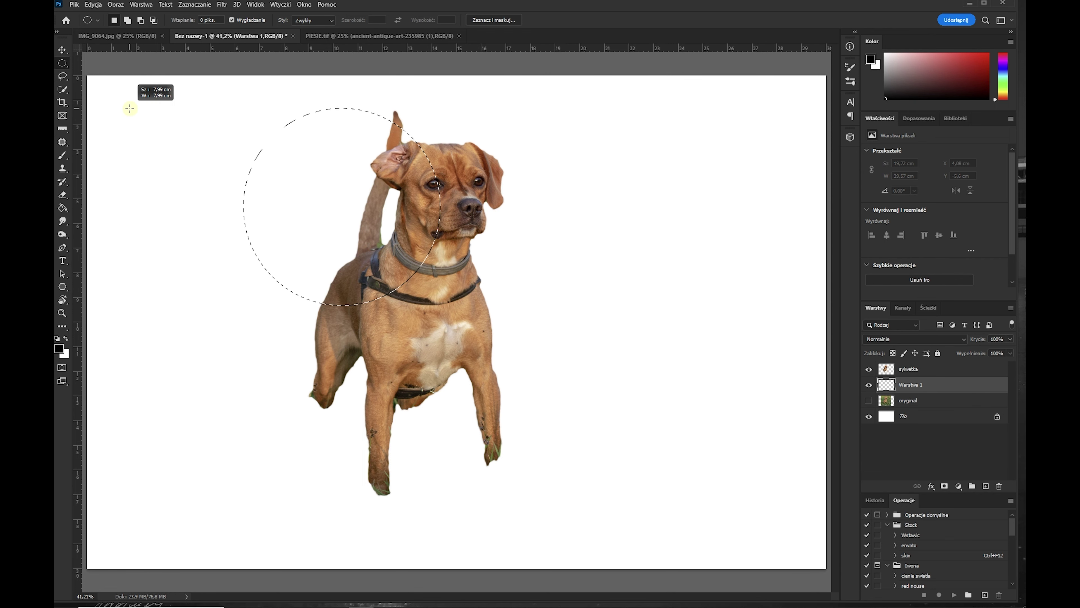
left_click_drag(265, 167, 112, 119)
mouse_move(324, 248)
left_mouse_down()
mouse_move(421, 285)
mouse_move(420, 261)
left_mouse_up()
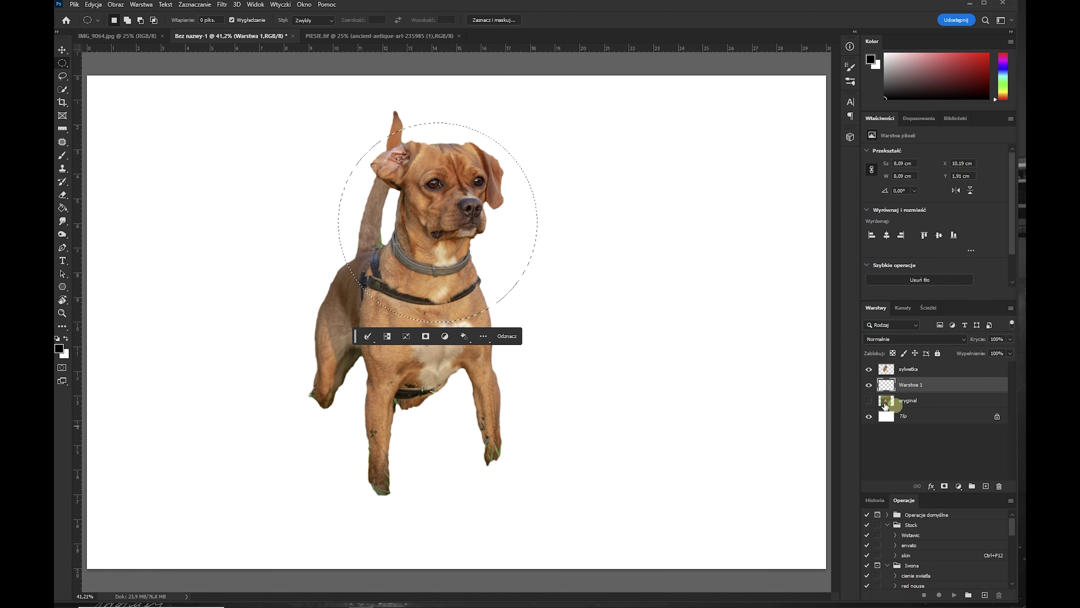
- Fill the circular selection with dark red 4b0909 and deselect
left_click(60, 352)
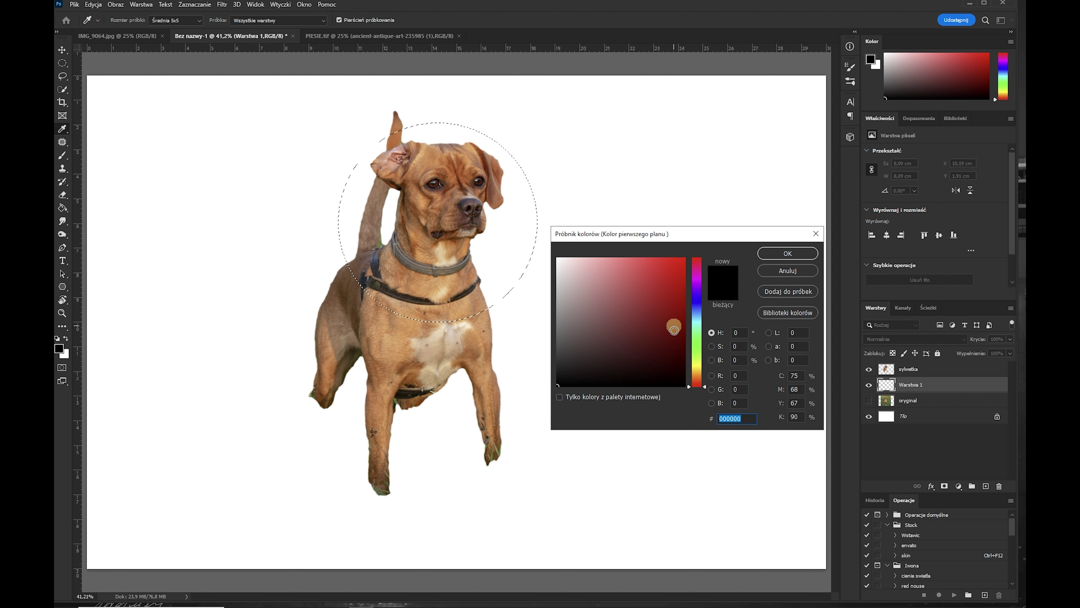
left_click(669, 349)
left_click(788, 254)
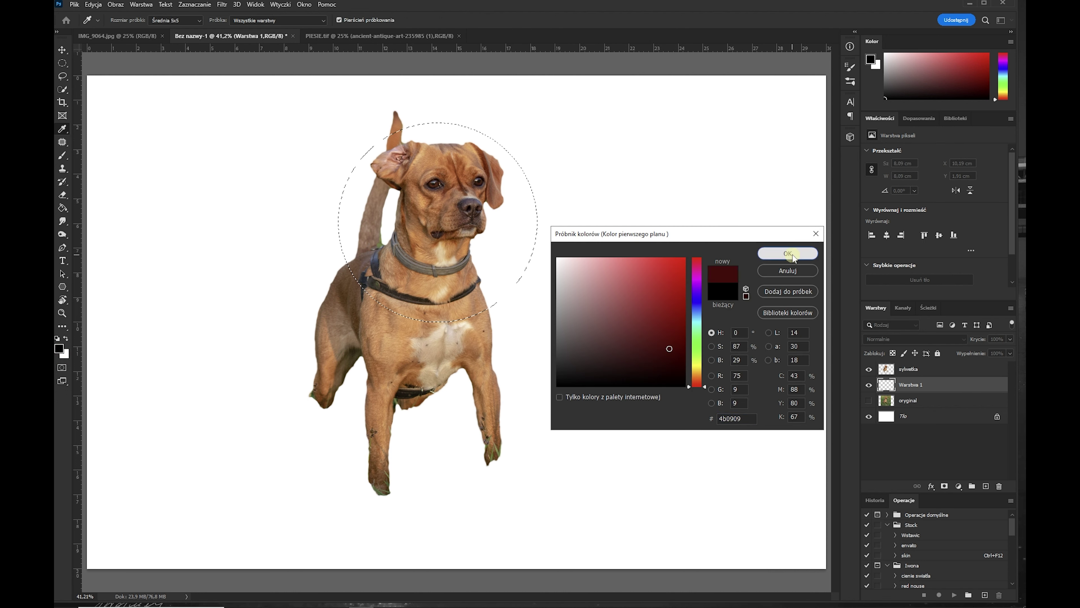
left_click(62, 209)
left_click(390, 213)
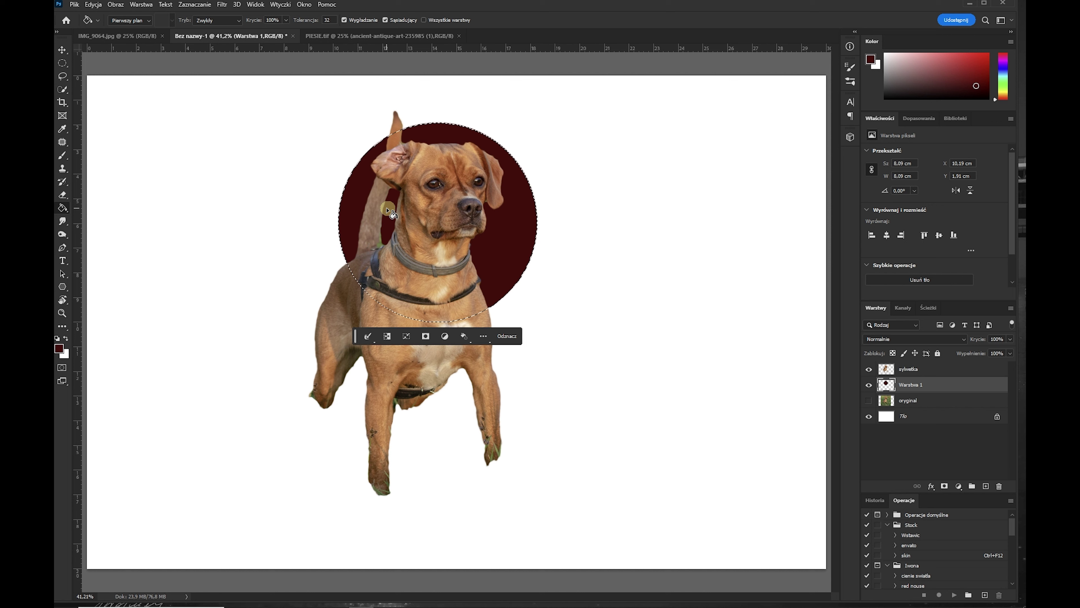
key("ctrl+d")
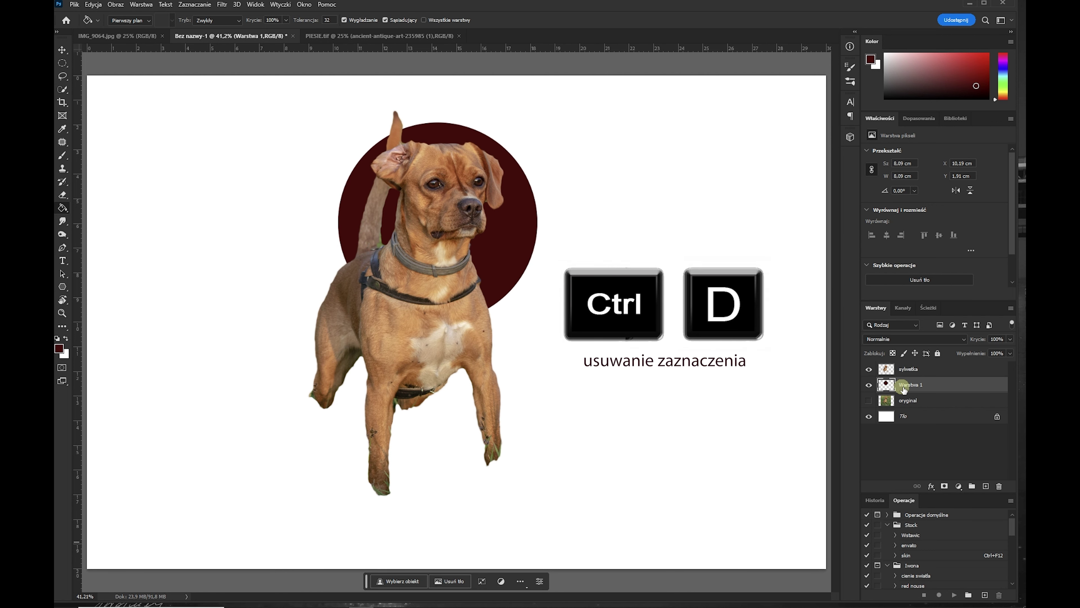
- Rename Warstwa 1 to 'koło' and make the sylwetka layer active
double_click(910, 385)
type("kolo")
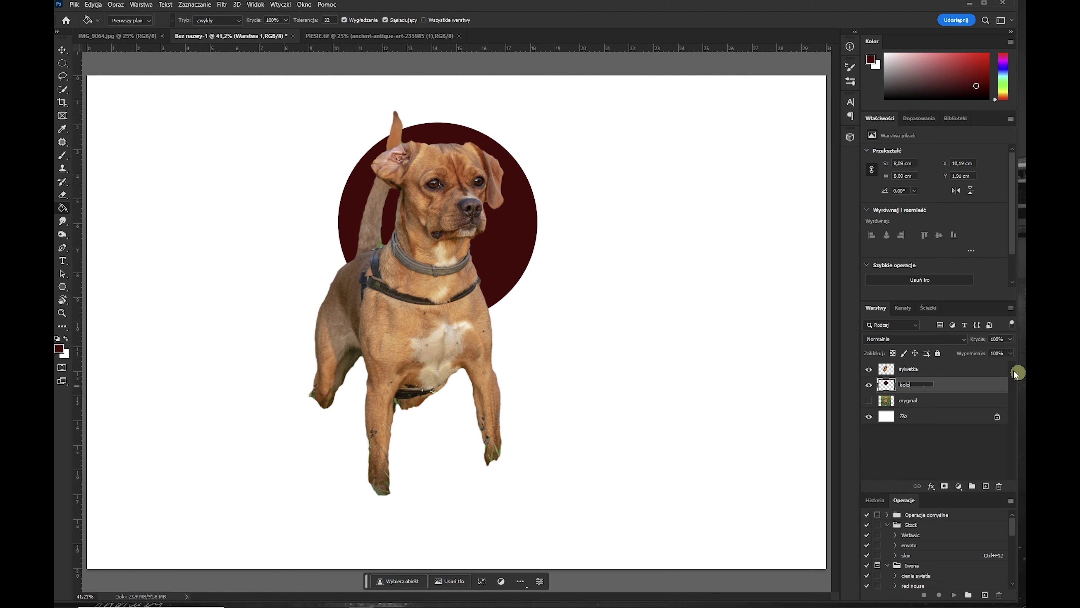
left_click(970, 385)
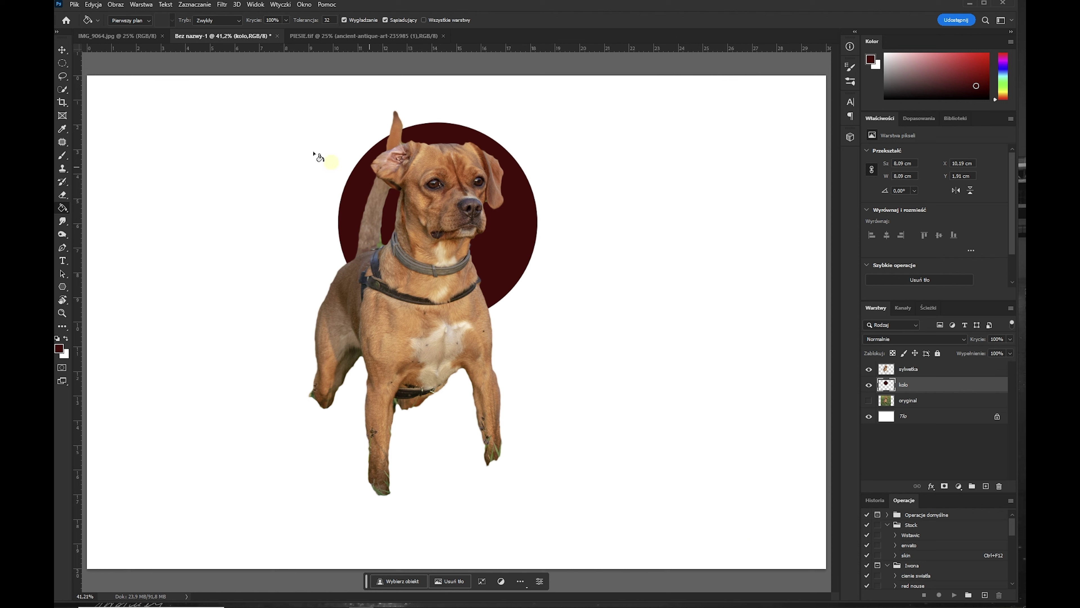
left_click(933, 370)
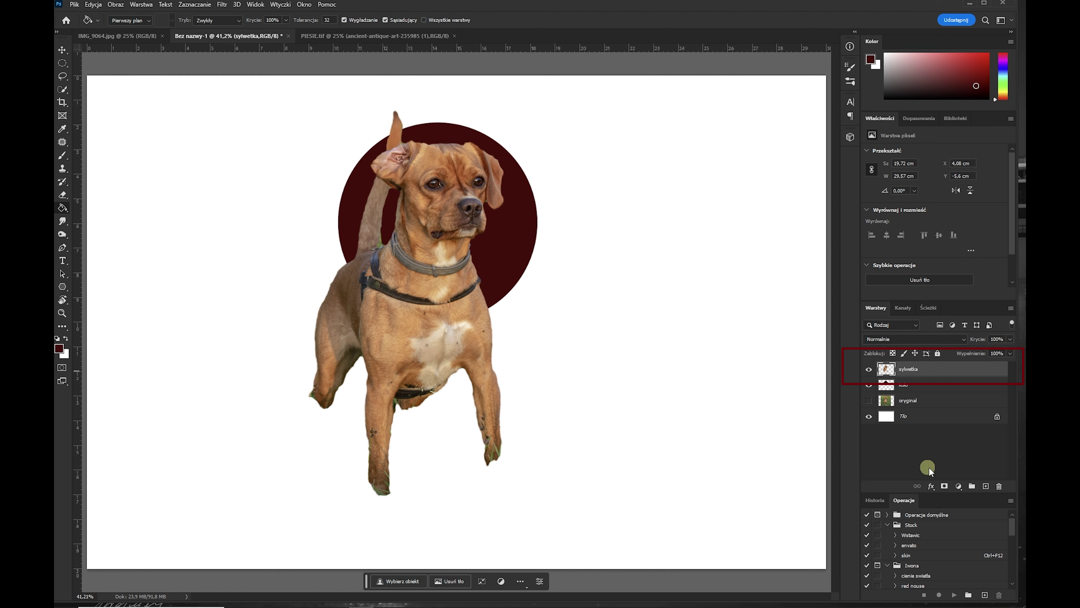
left_click(142, 5)
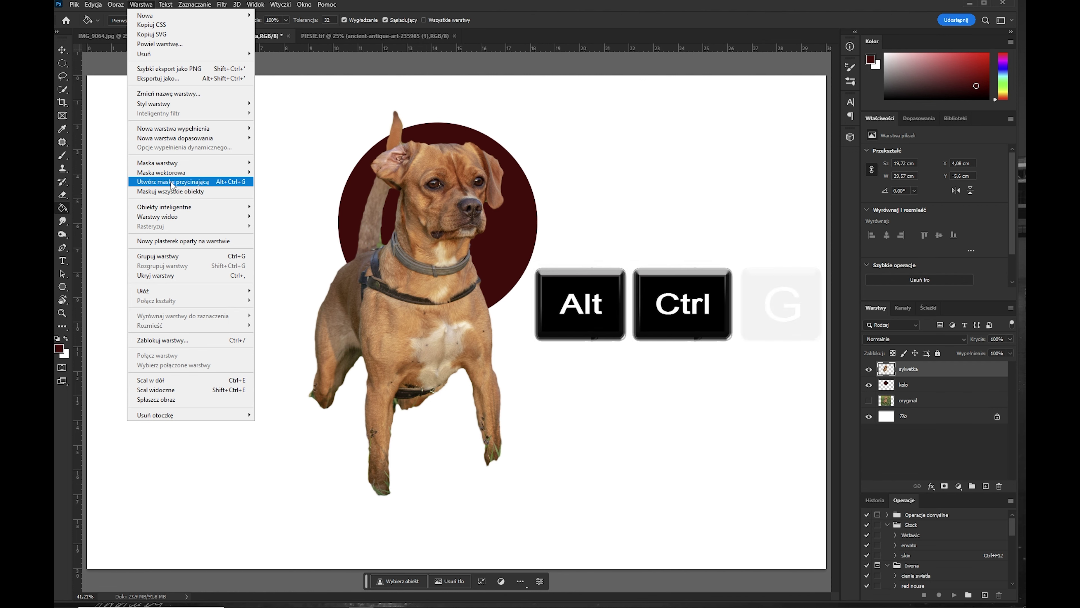
- Apply Create Clipping Mask so sylwetka clips to koło, then switch to the Move tool
left_click(172, 182)
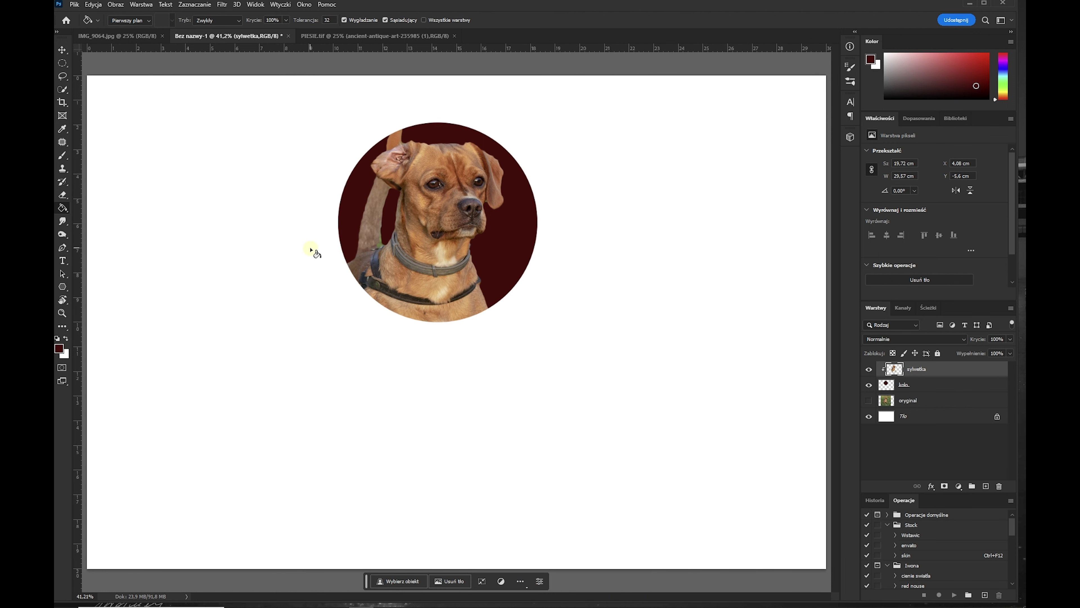
key("v")
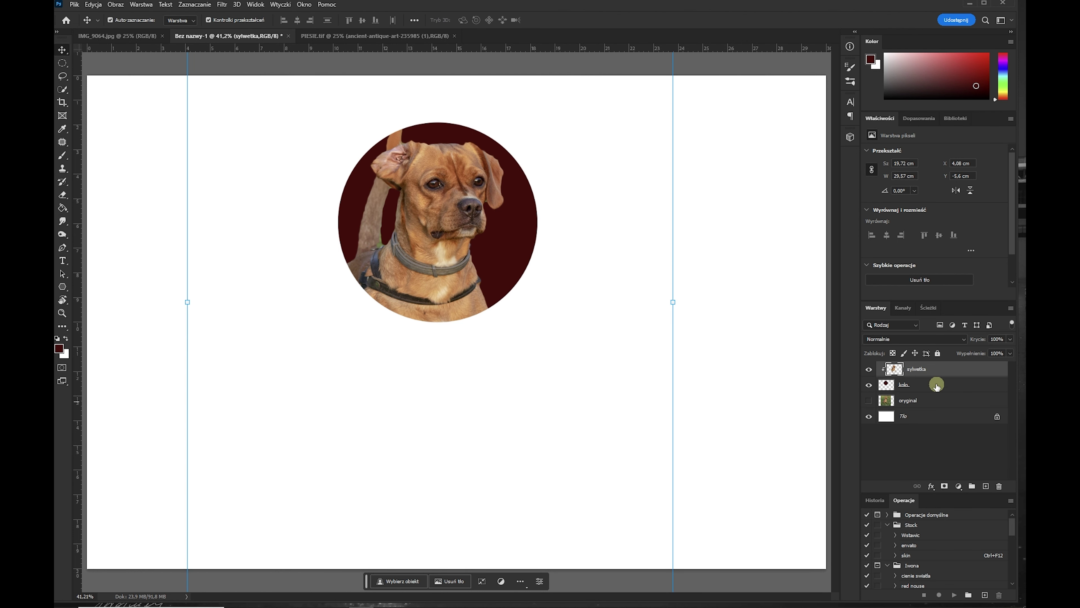
- Move the dog-in-circle pair down toward the centre of the page
left_click(938, 390, "shift")
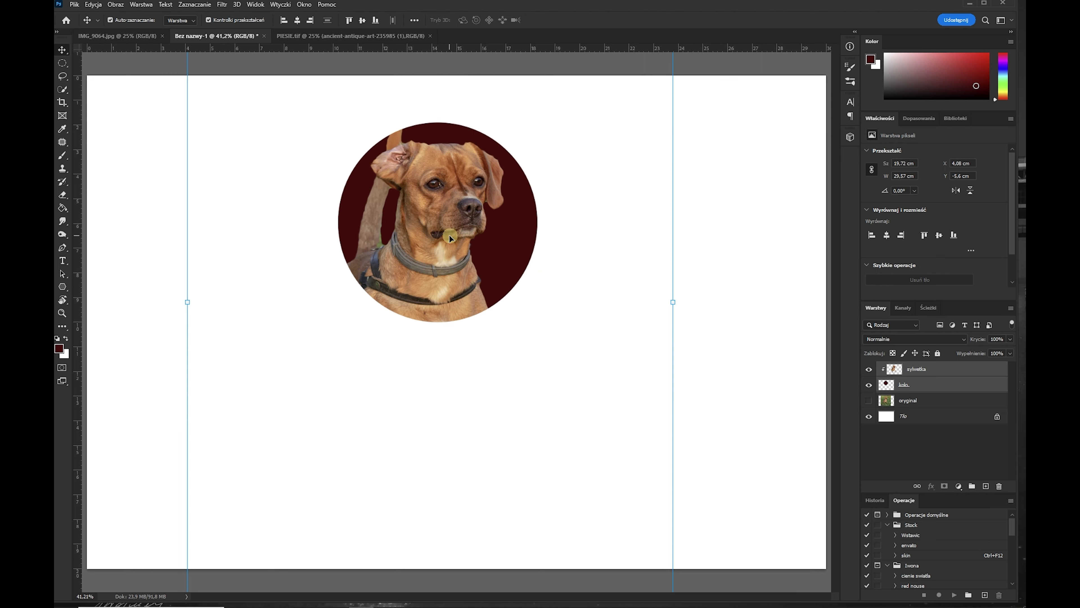
left_click_drag(449, 236, 465, 314)
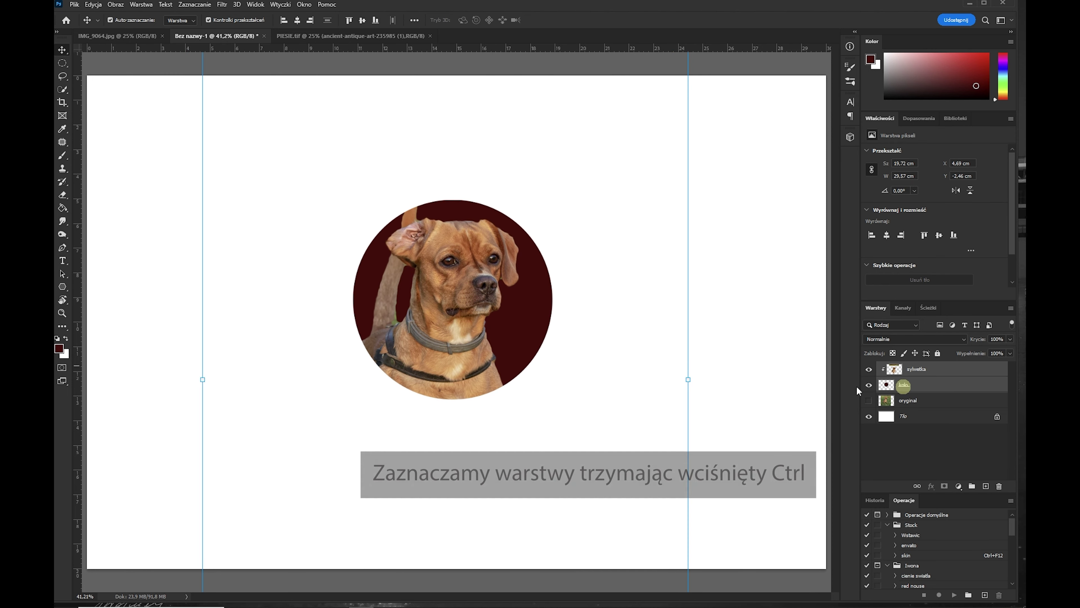
left_click(62, 54)
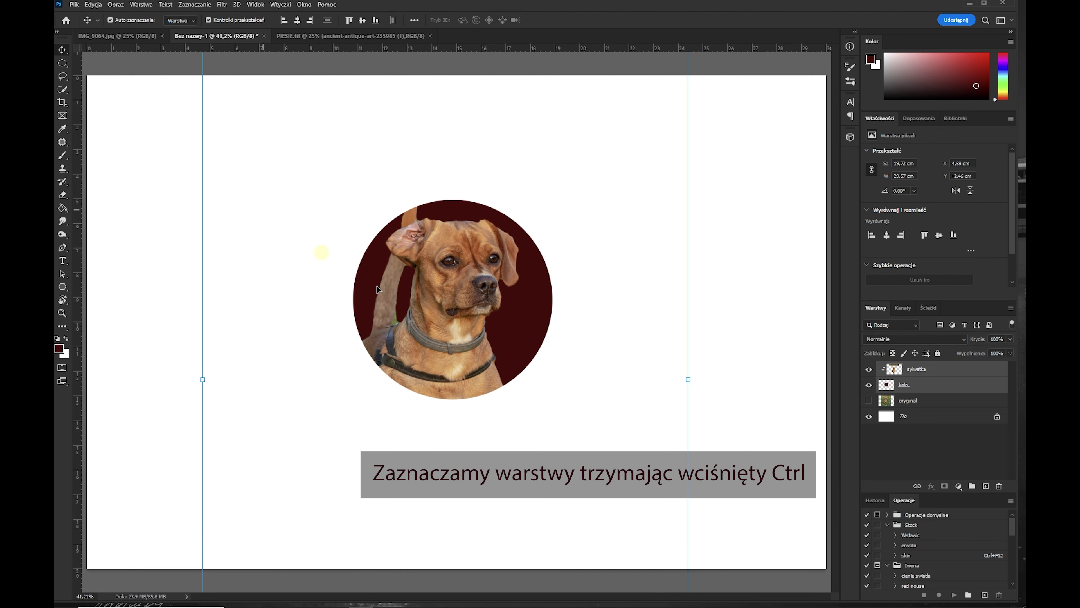
left_click_drag(470, 336, 465, 345)
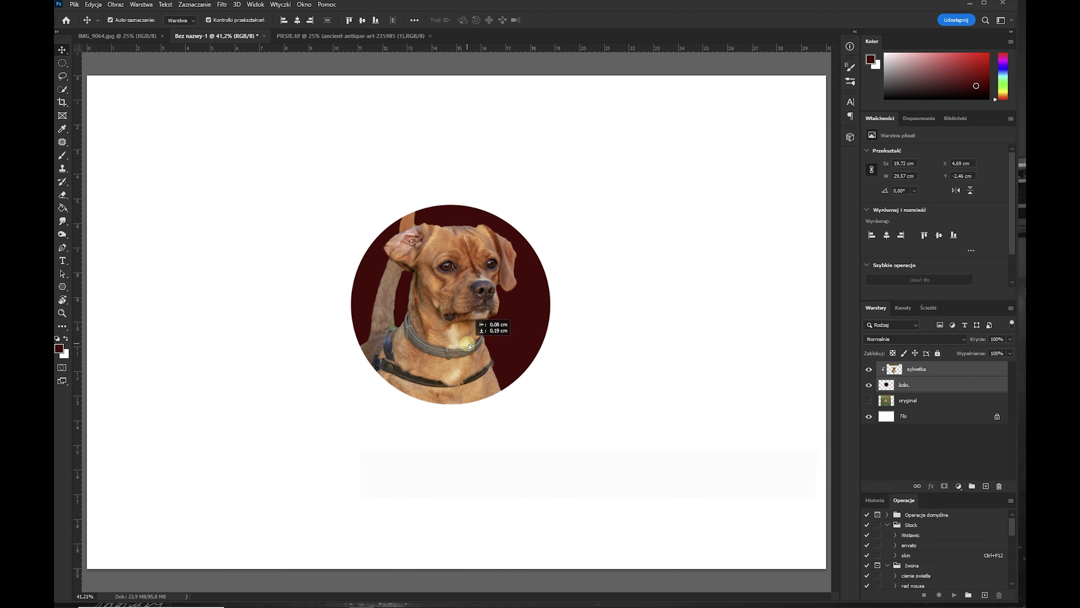
left_click_drag(464, 347, 457, 346)
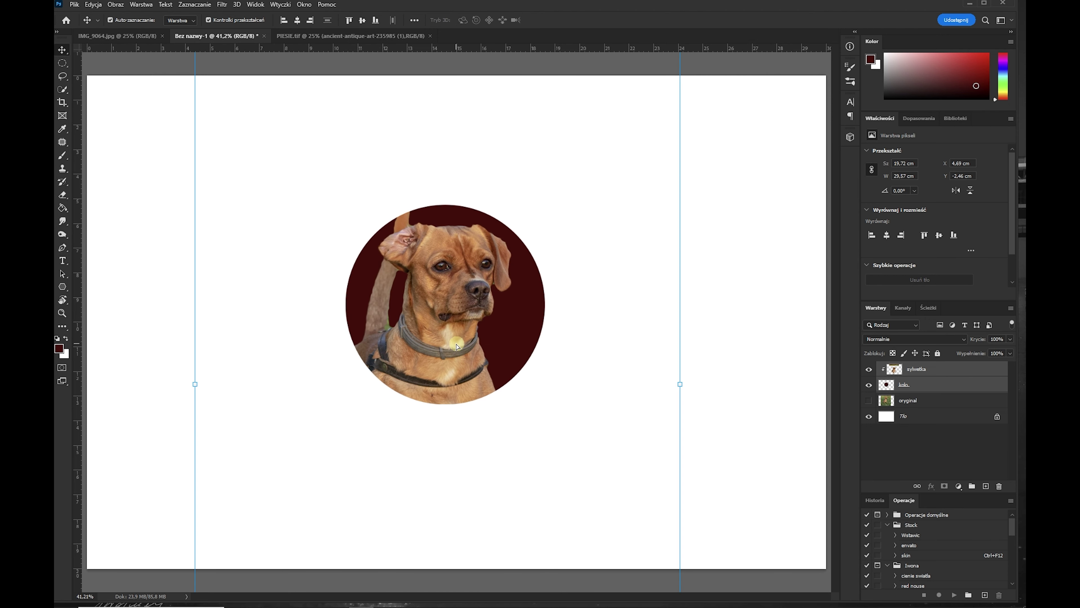
- Enlarge the clipped dog to about 128.71% and position it so its head shows
left_click(949, 374)
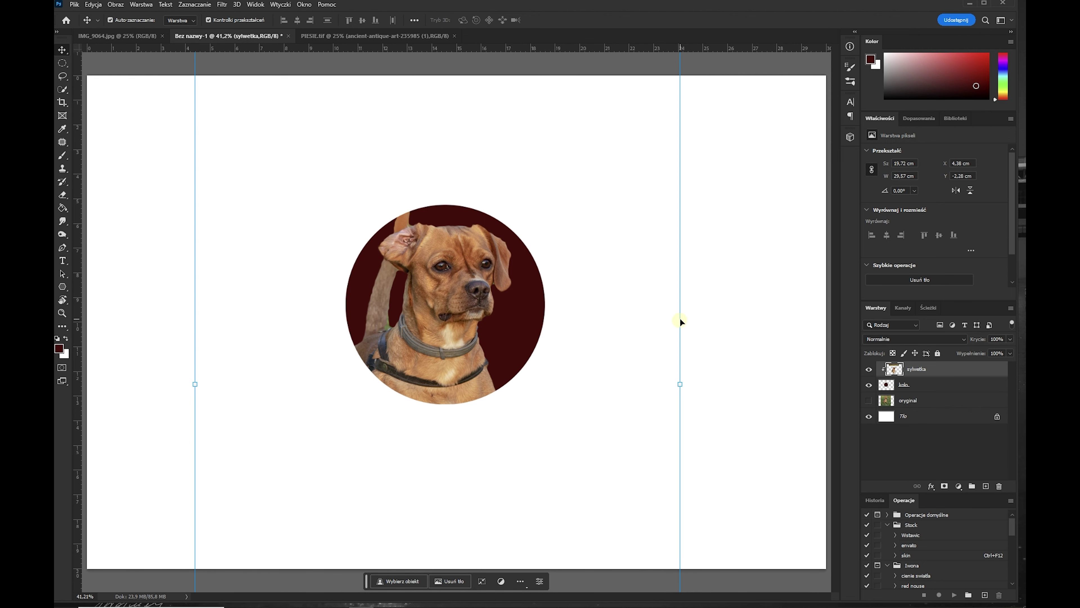
key("ctrl+minus")
key("ctrl+minus")
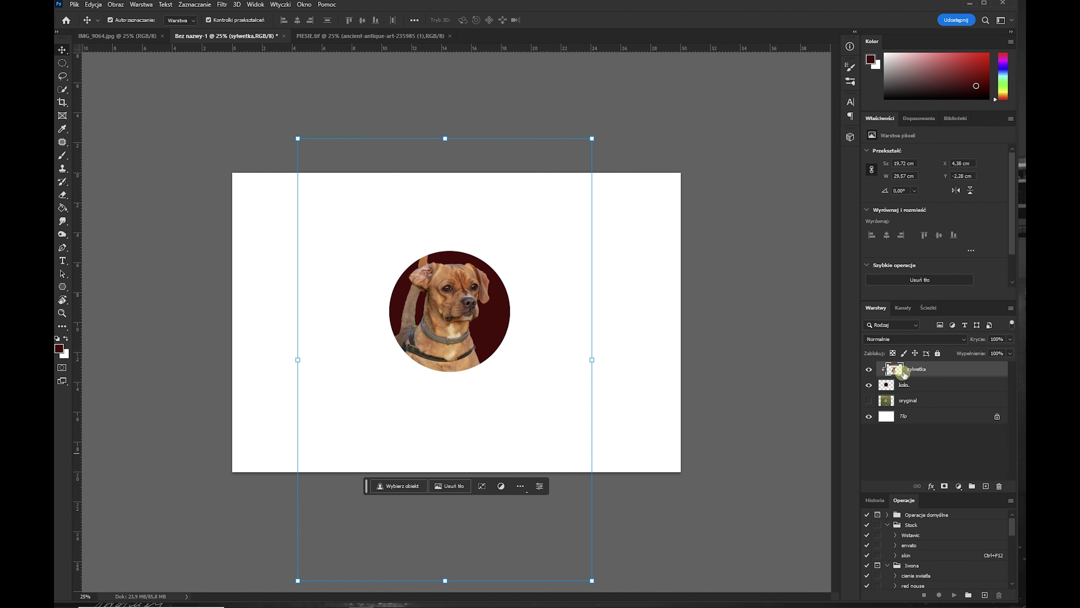
left_click_drag(591, 138, 737, 51)
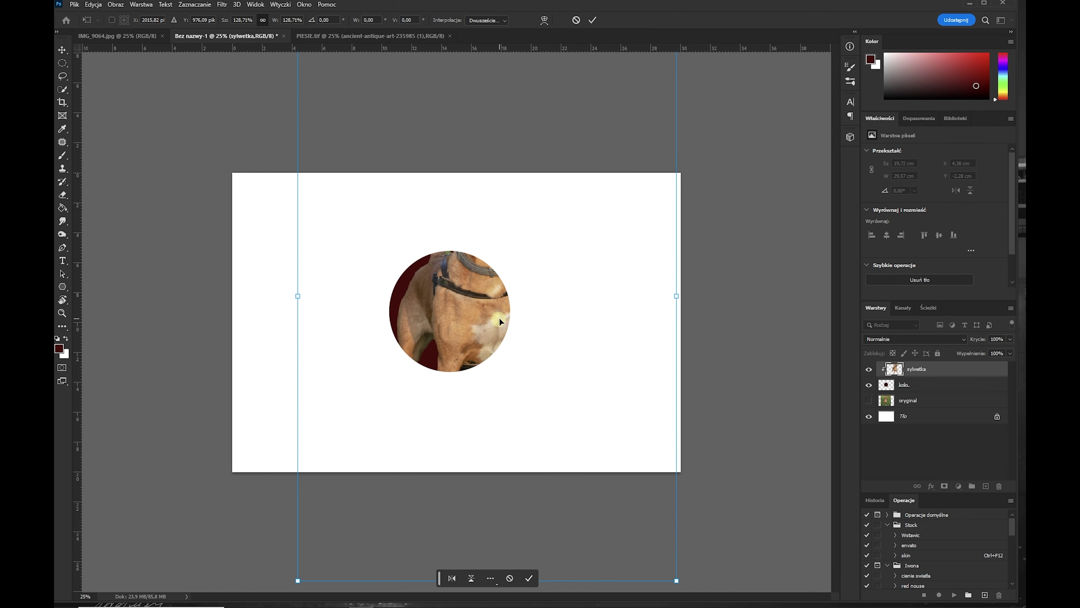
left_click_drag(489, 308, 468, 330)
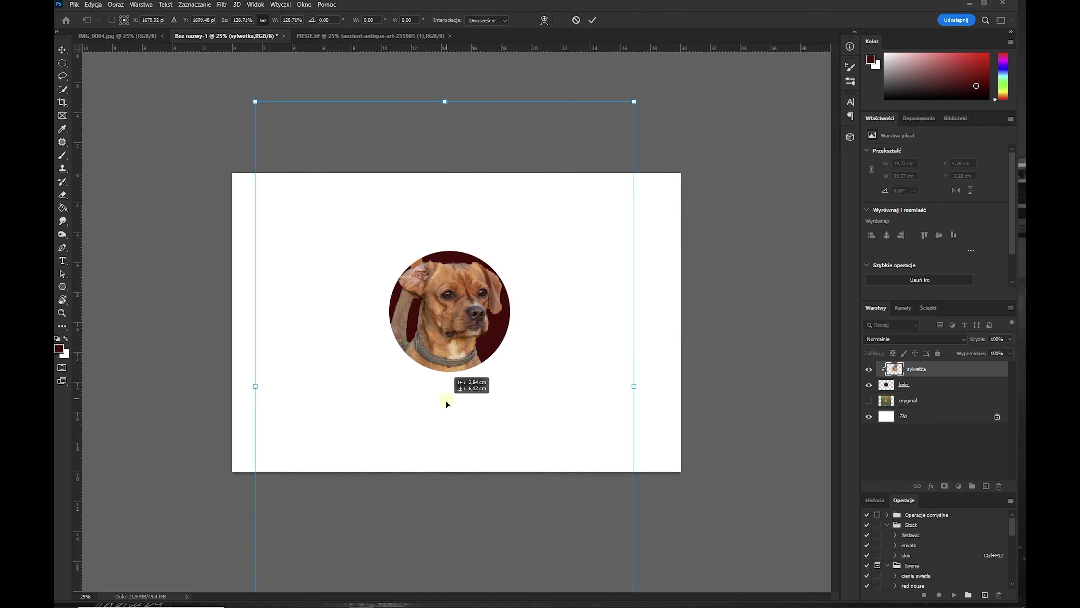
left_click_drag(469, 330, 445, 404)
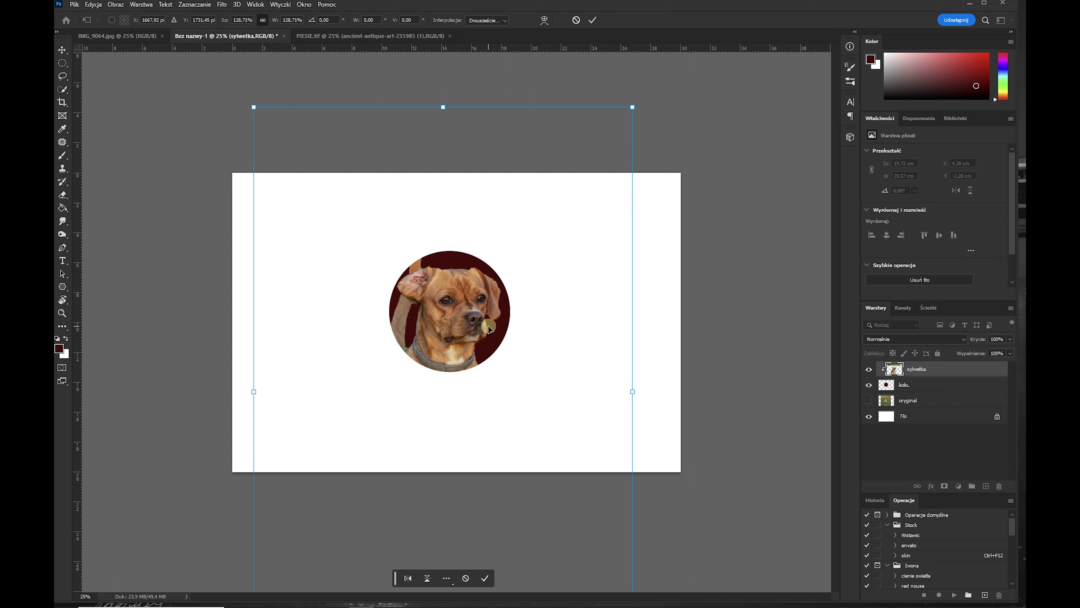
left_click(935, 389)
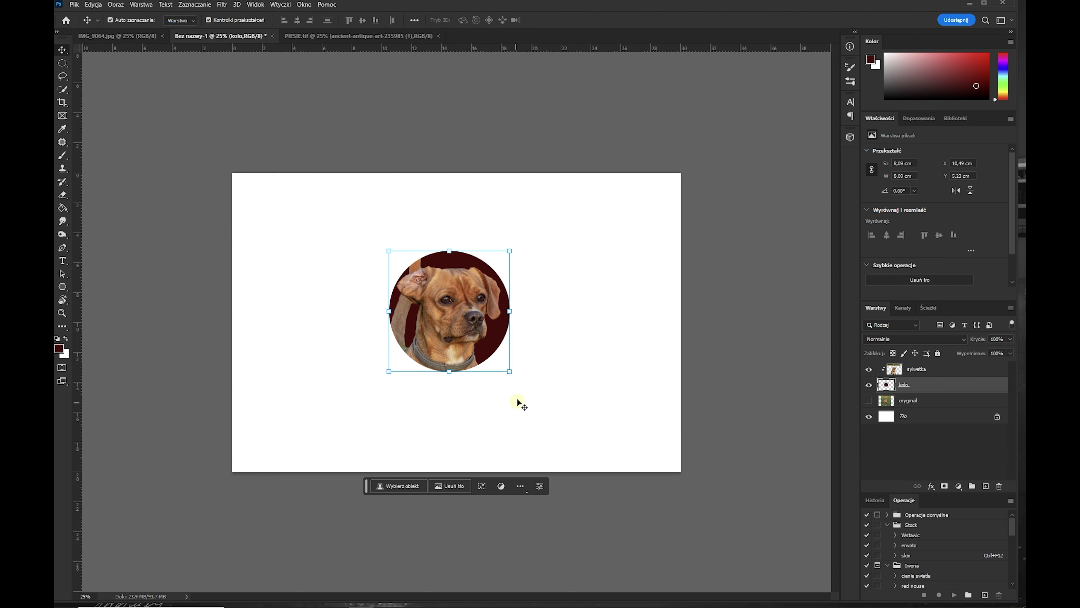
- Enlarge the dark red circle and shift it slightly left
left_click_drag(509, 372, 566, 450)
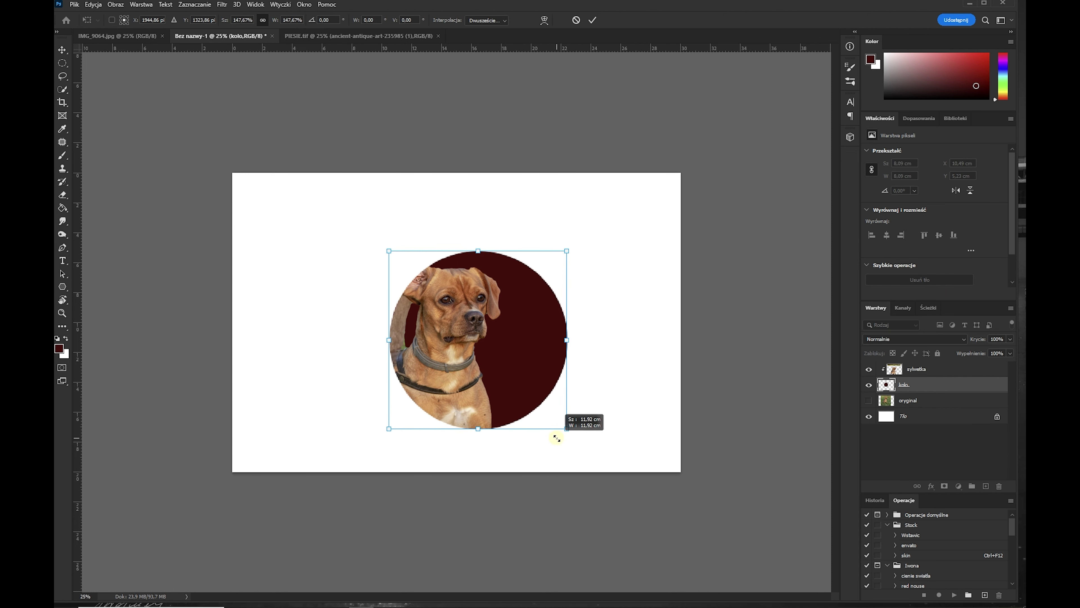
left_click_drag(530, 412, 491, 412)
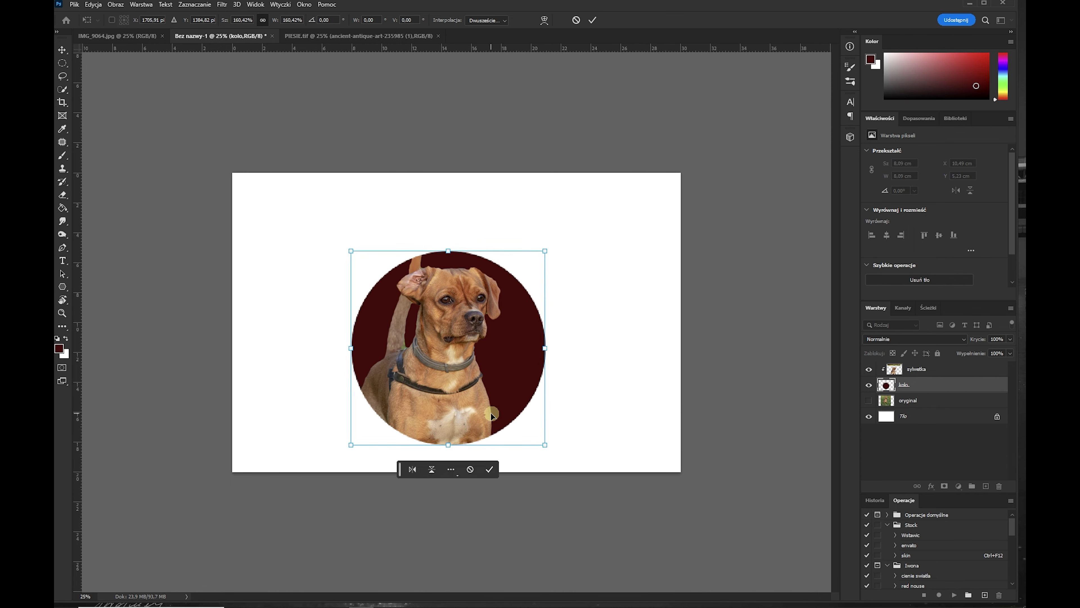
left_click_drag(503, 405, 507, 407)
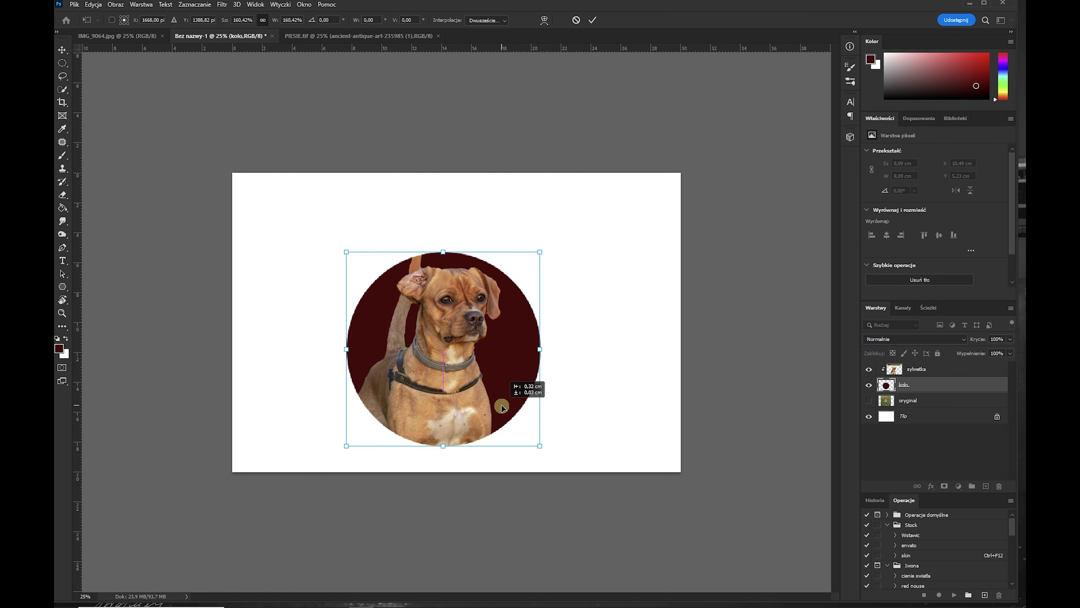
left_click(947, 371)
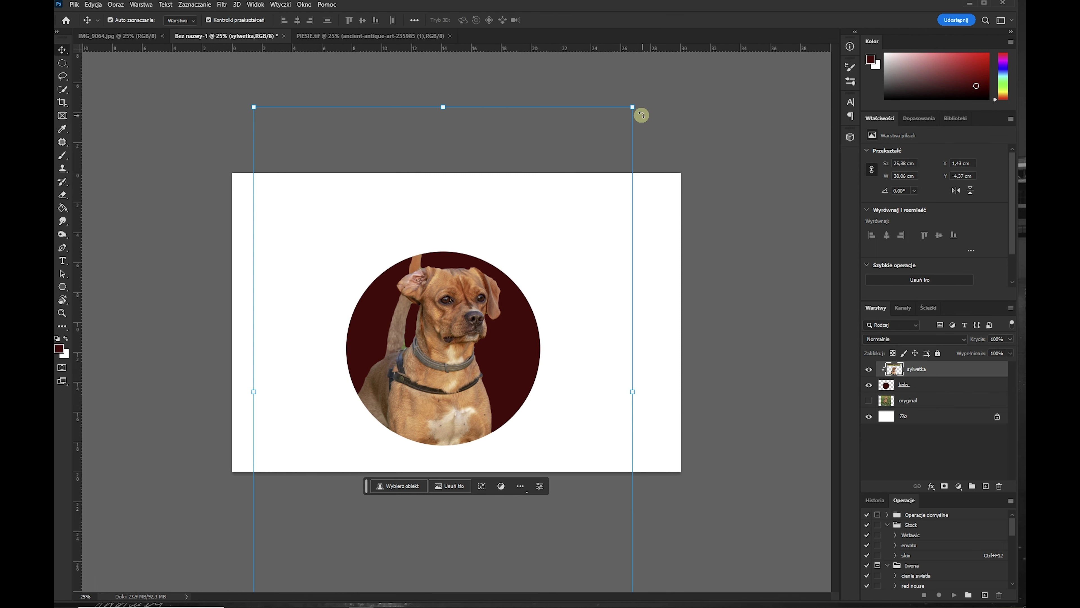
- Scale the dog cutout to about 120%, then delete the circle and cutout layers
left_click_drag(634, 109, 723, 8)
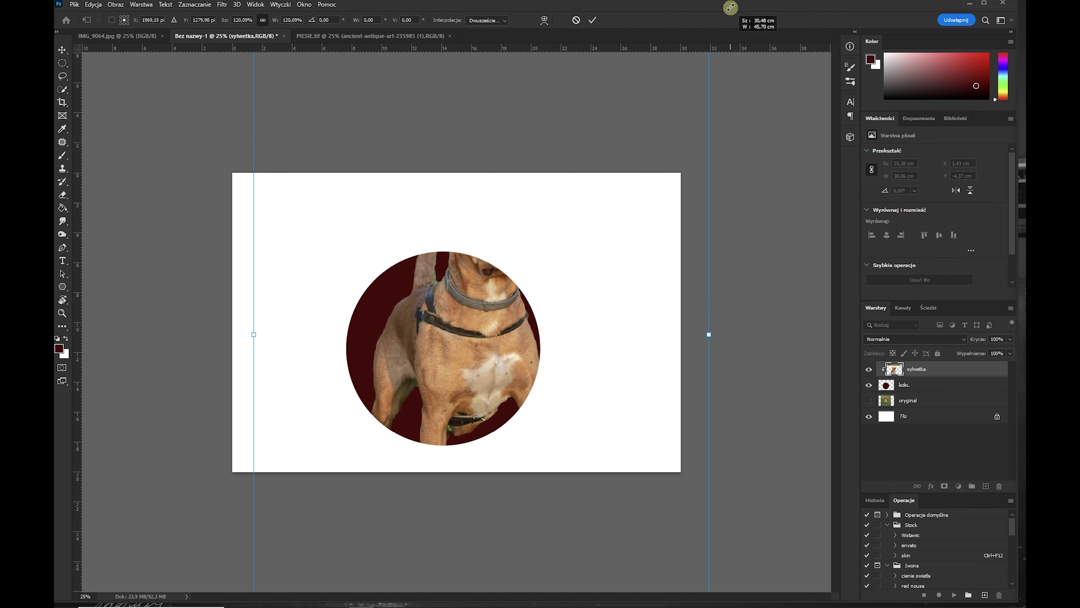
left_click_drag(494, 342, 468, 415)
left_click(945, 374)
left_click_drag(466, 362, 453, 376)
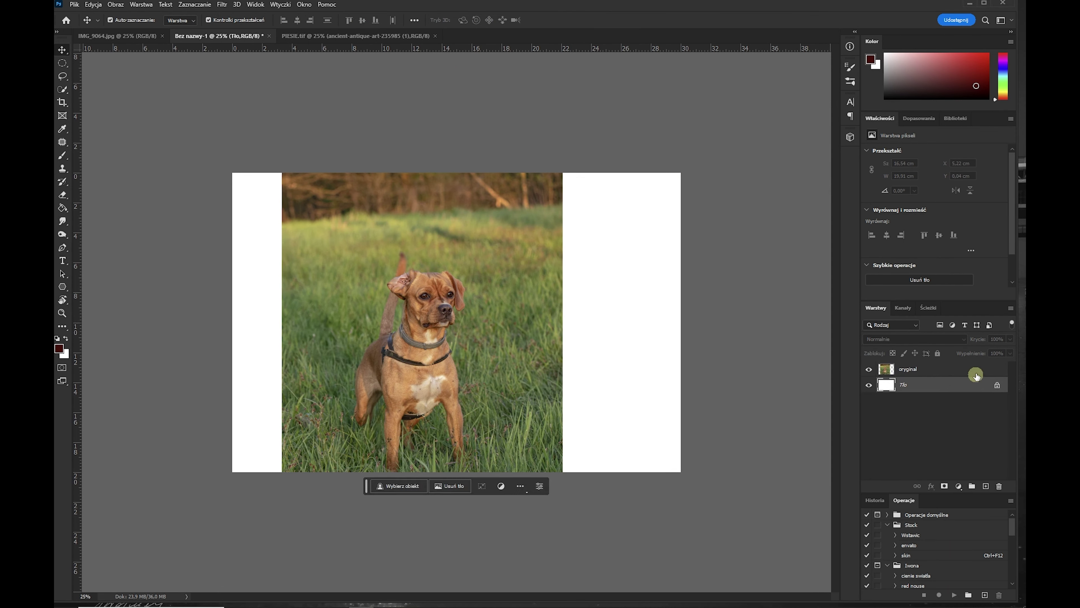
- Nudge the dog photo up-right, add a new empty layer, and hide oryginał
left_click(953, 369)
left_click_drag(476, 399, 510, 354)
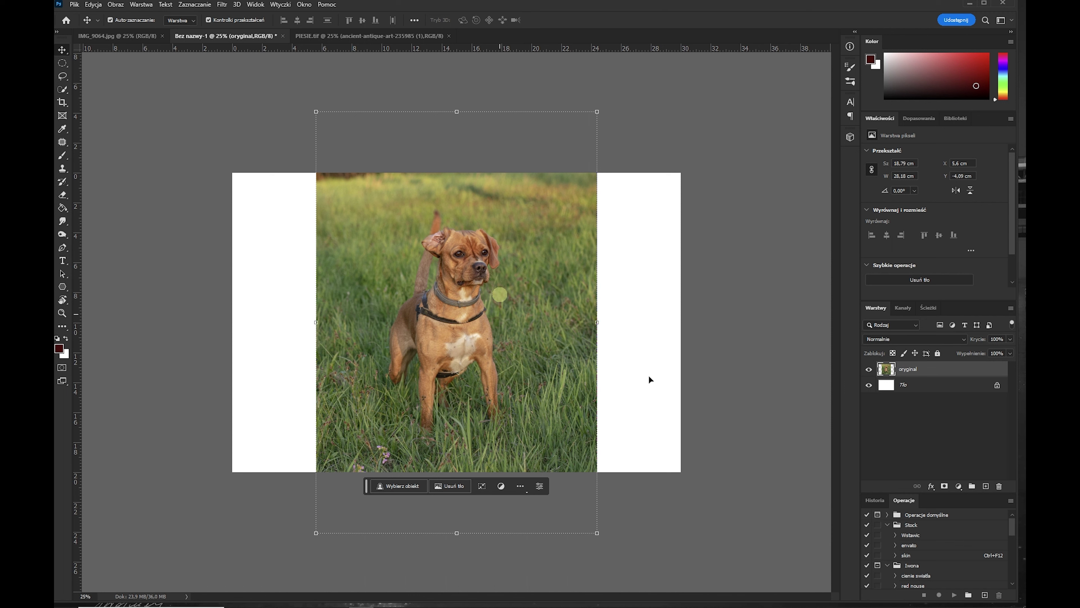
left_click(986, 486)
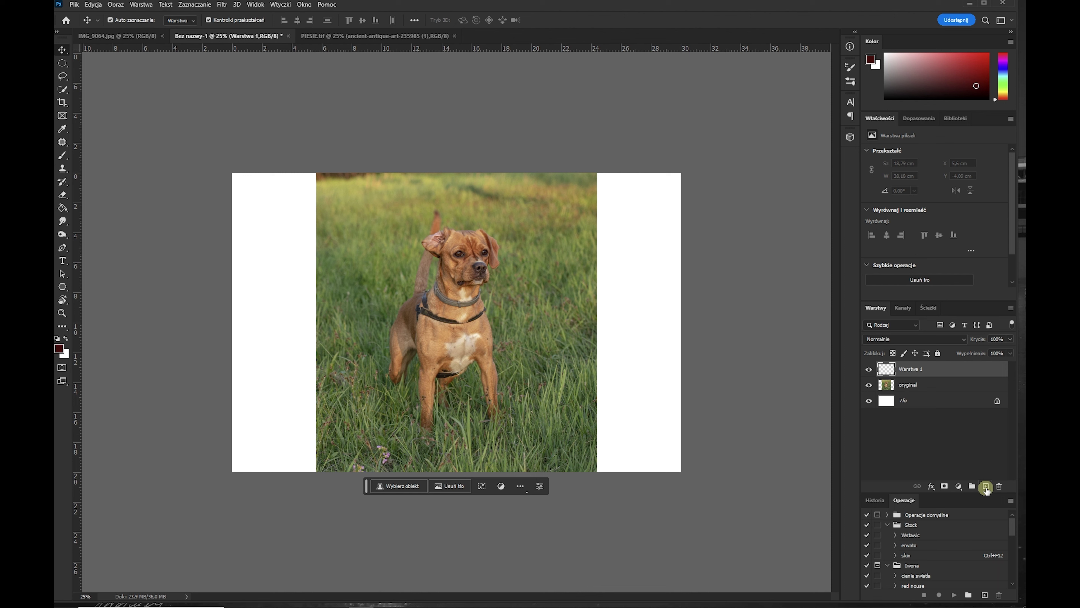
left_click(869, 386)
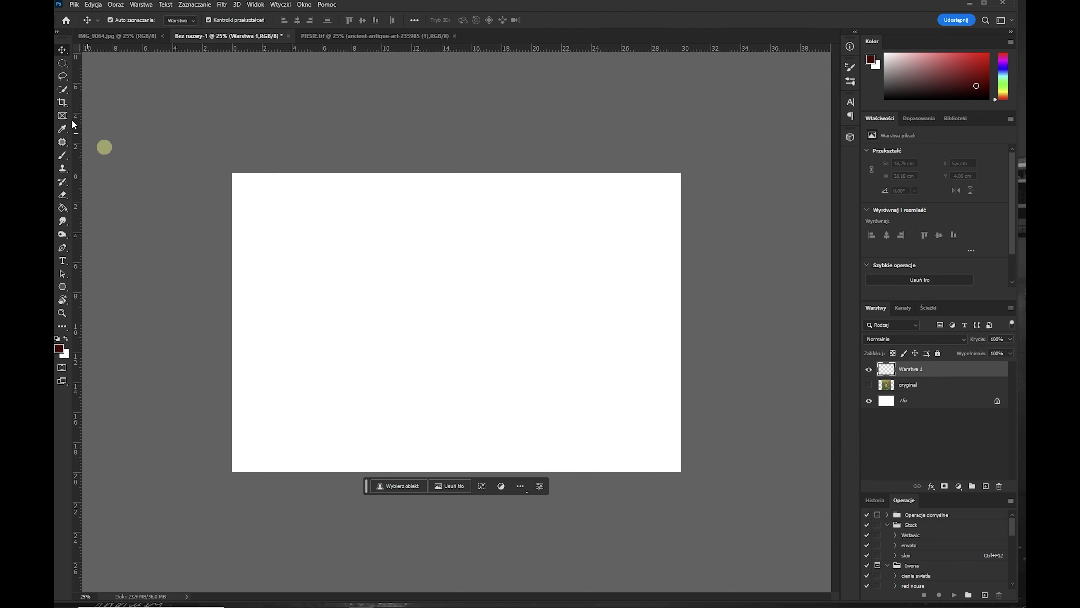
- Draw a filled dark red hexagon with the six-sided Polygon tool
left_click(64, 288)
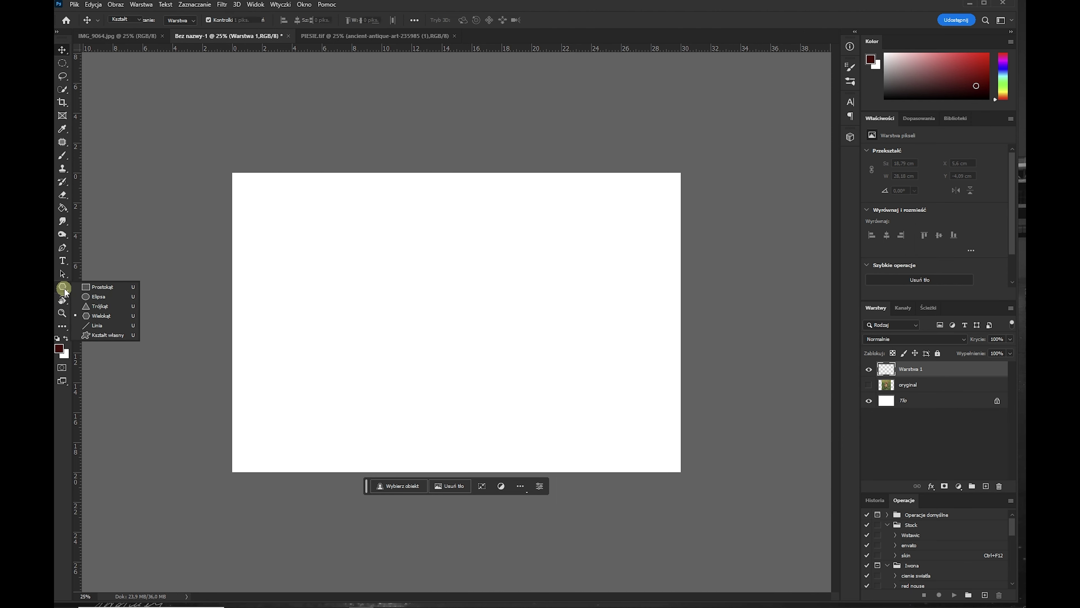
left_click(102, 317)
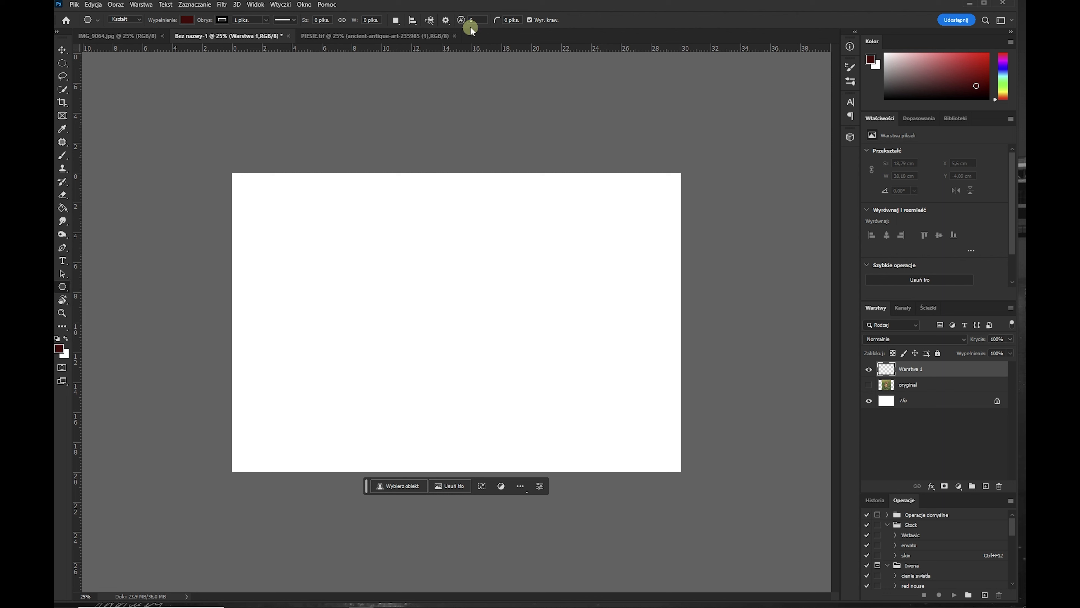
type("6")
left_click(446, 89)
left_click_drag(371, 219, 419, 271)
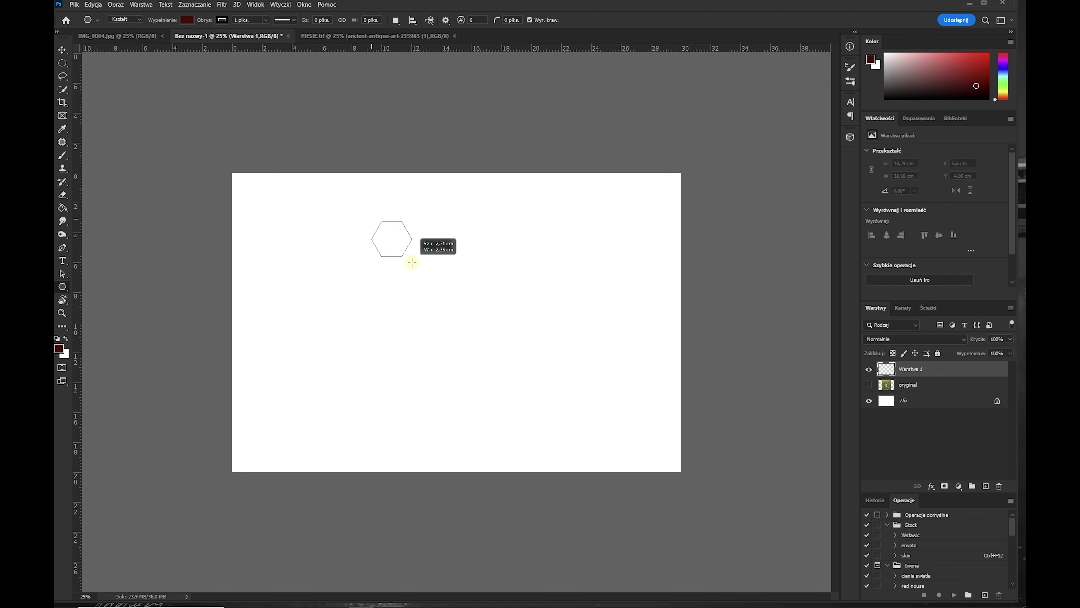
left_click_drag(419, 272, 443, 305)
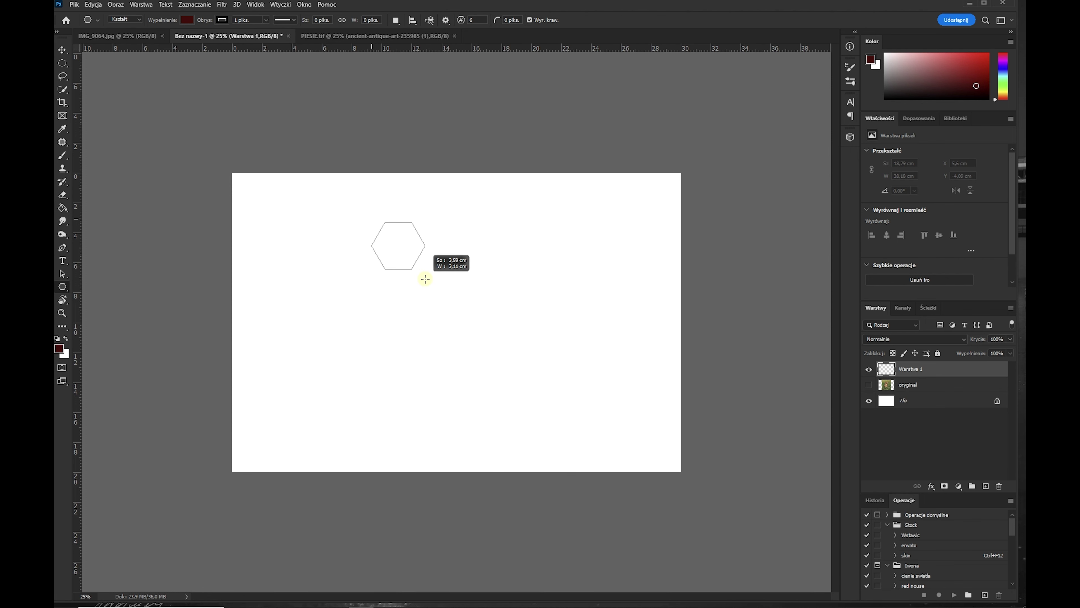
left_click_drag(443, 305, 449, 310)
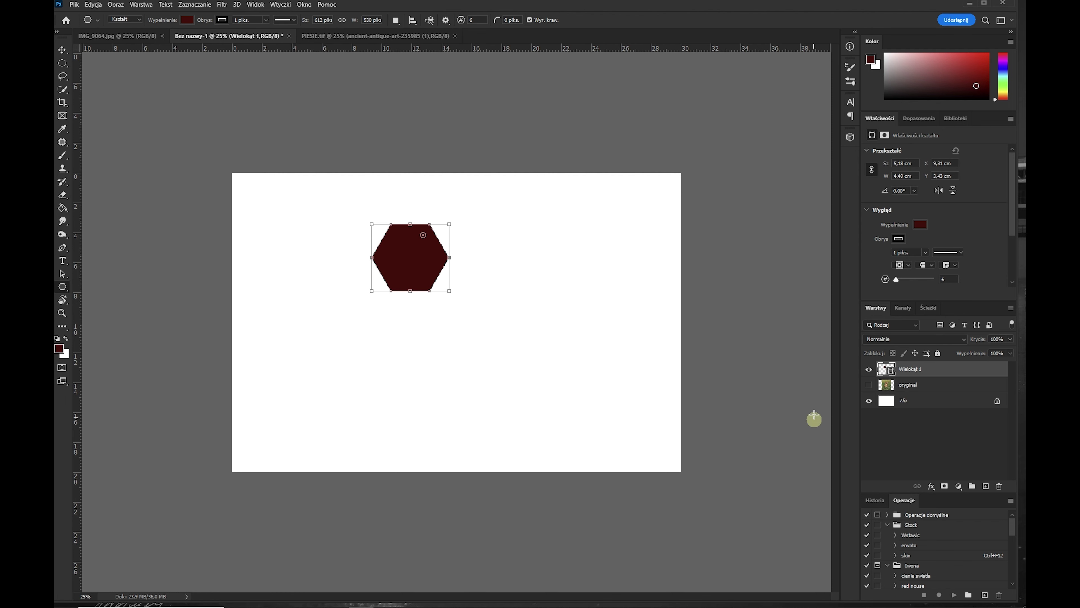
- Rasterize the hexagon layer and move the hexagon toward the page's upper-left
right_click(945, 377)
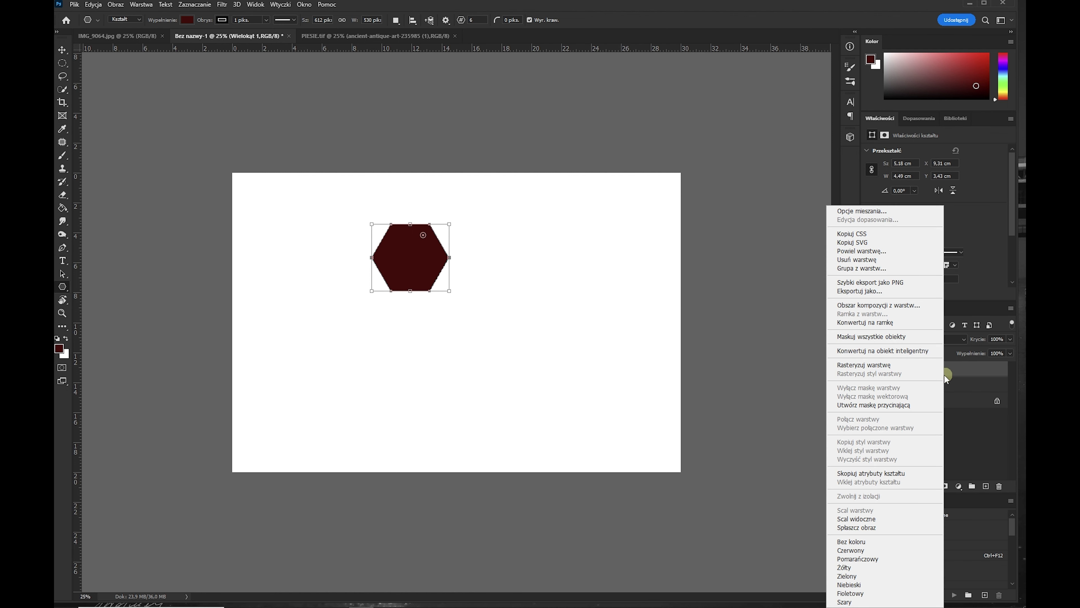
left_click(863, 365)
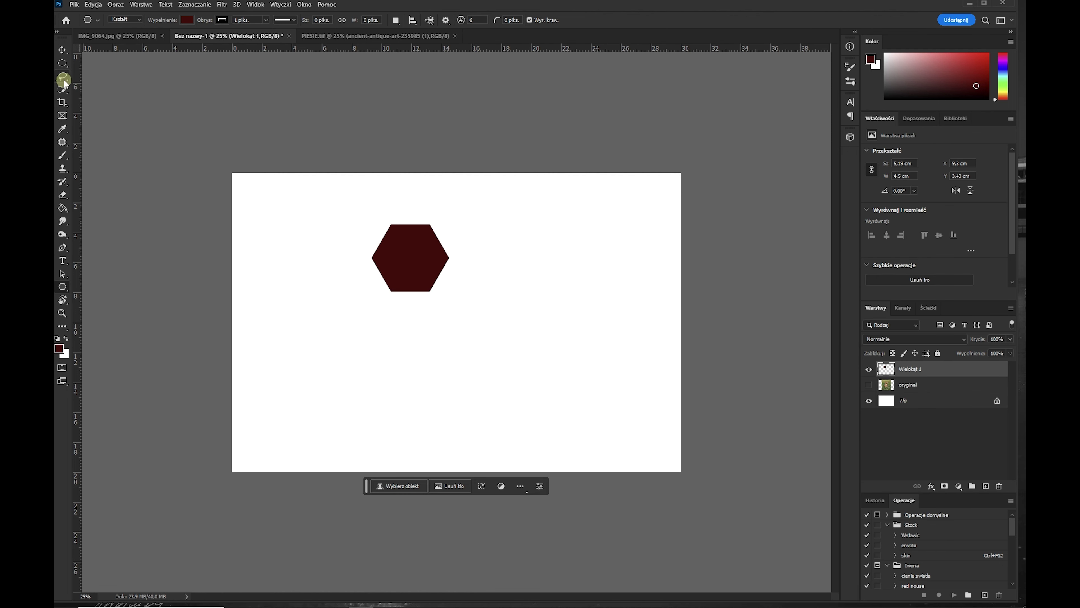
left_click(62, 50)
left_click_drag(417, 275, 366, 235)
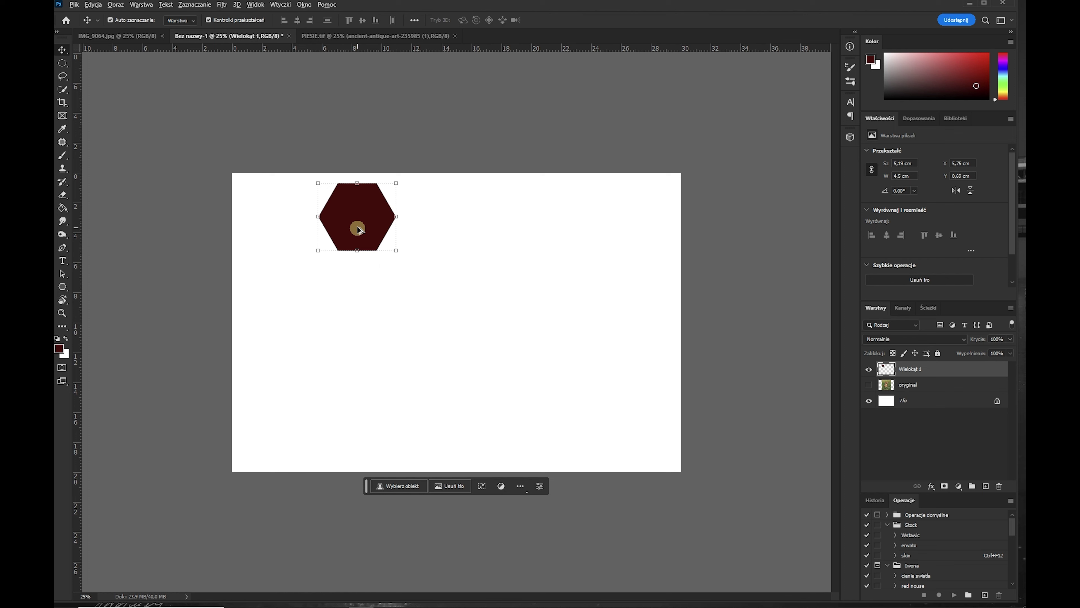
left_click(60, 50)
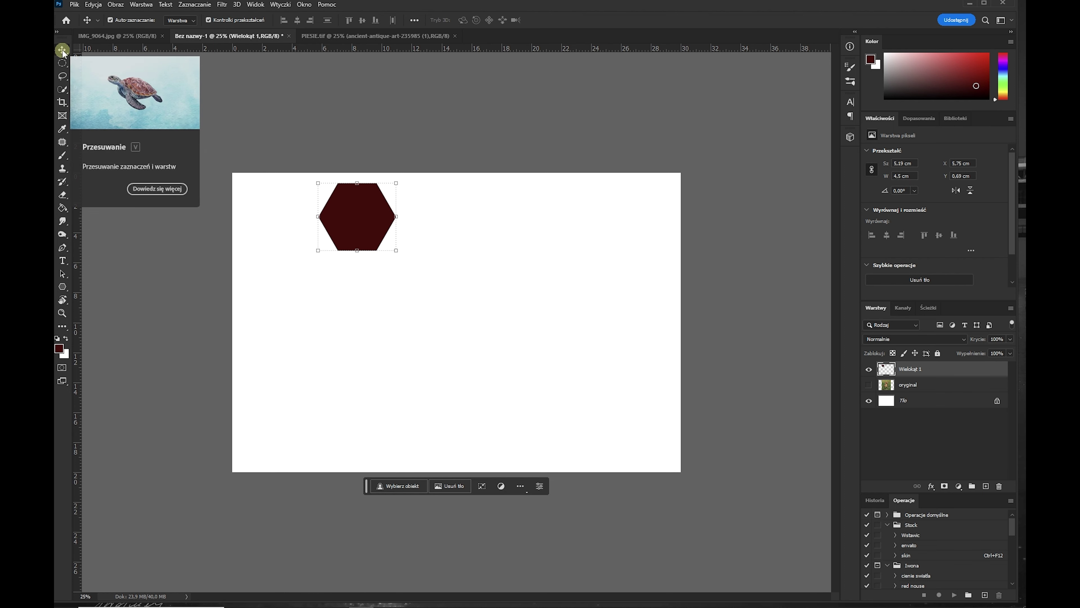
- Alt-drag copies of the hexagon to build a block of four interlocking hexagons
left_click(345, 224)
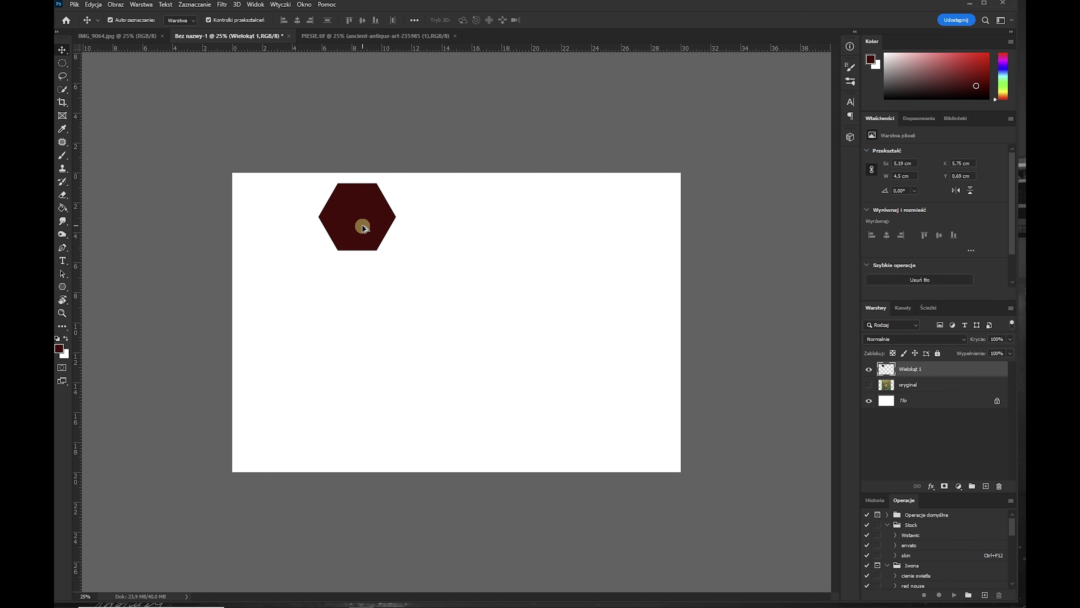
left_click_drag(365, 227, 439, 230)
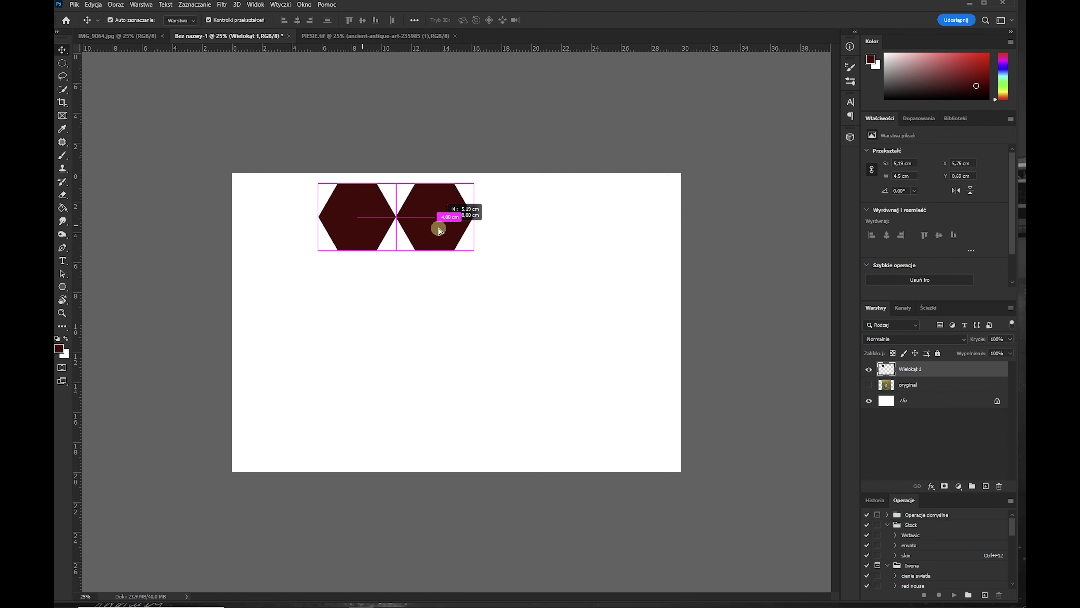
left_click_drag(440, 229, 442, 229)
left_click_drag(442, 230, 426, 253)
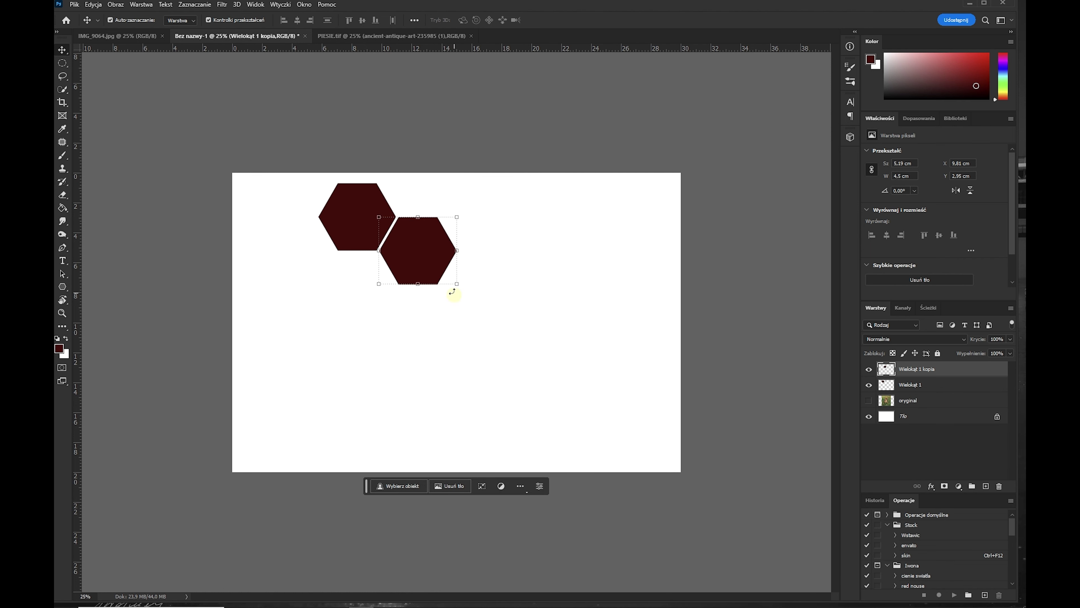
left_click_drag(484, 300, 315, 181)
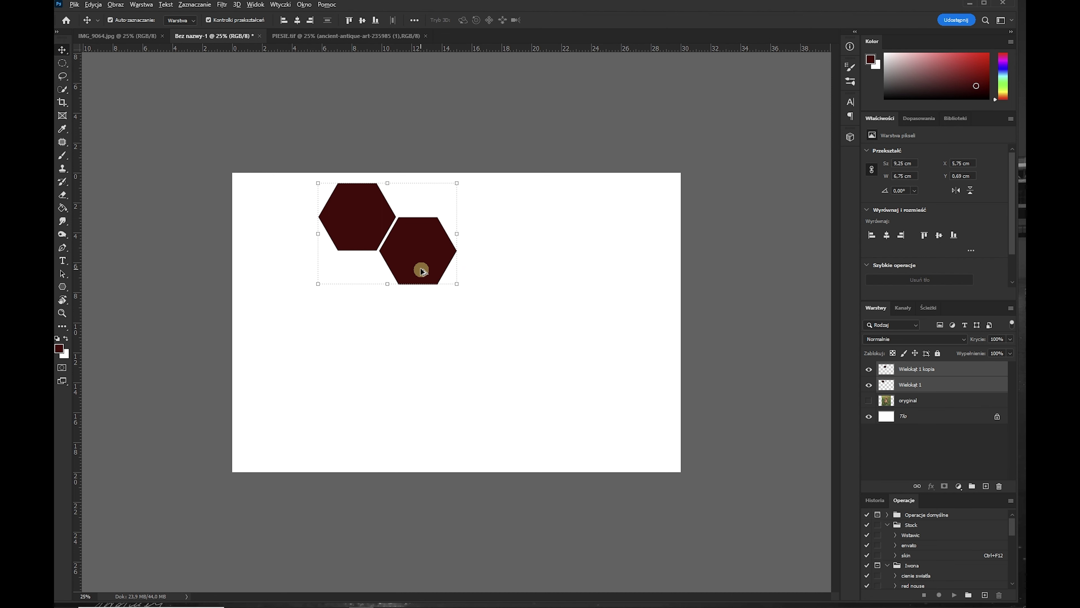
mouse_move(424, 266)
left_mouse_down()
mouse_move(373, 313)
mouse_move(411, 343)
mouse_move(419, 337)
left_mouse_up()
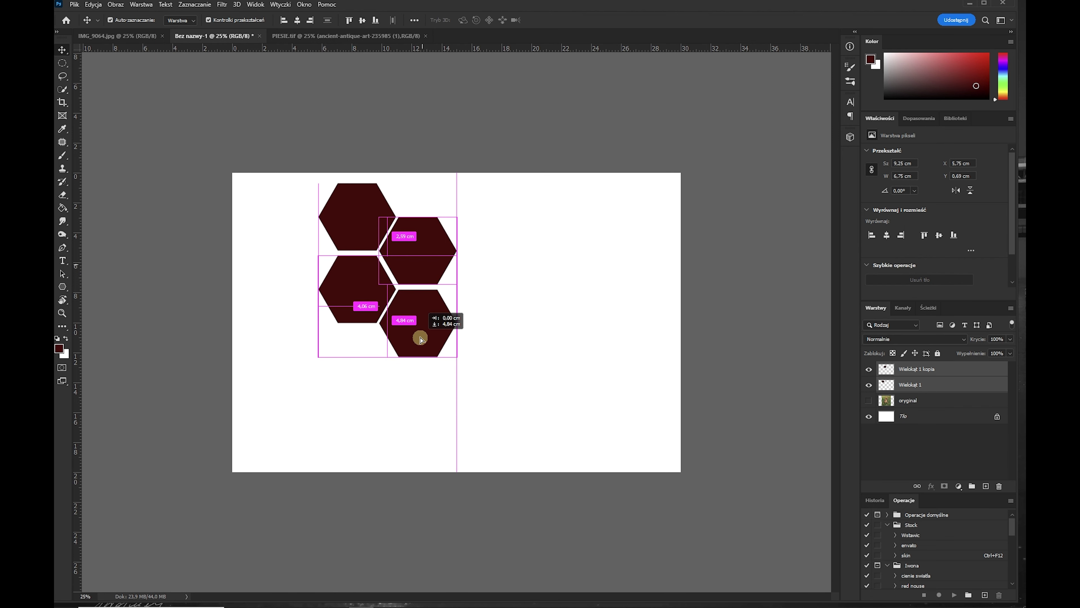
left_click_drag(419, 336, 434, 341)
- Duplicate the block into a 4×4 honeycomb of sixteen and scale it to about 95%
left_click_drag(495, 402, 302, 179)
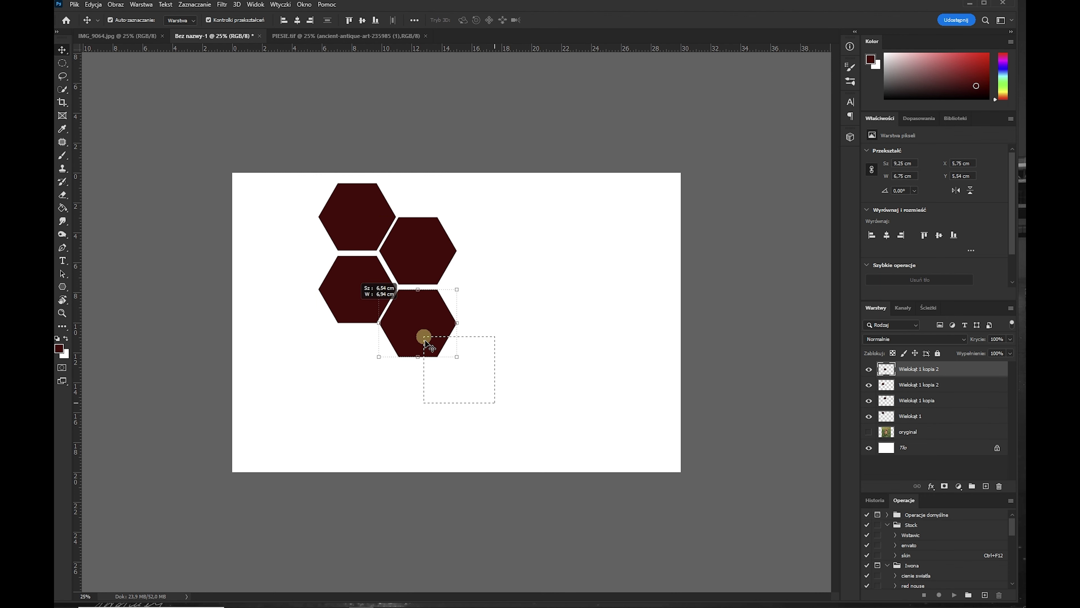
left_click_drag(377, 335, 548, 335)
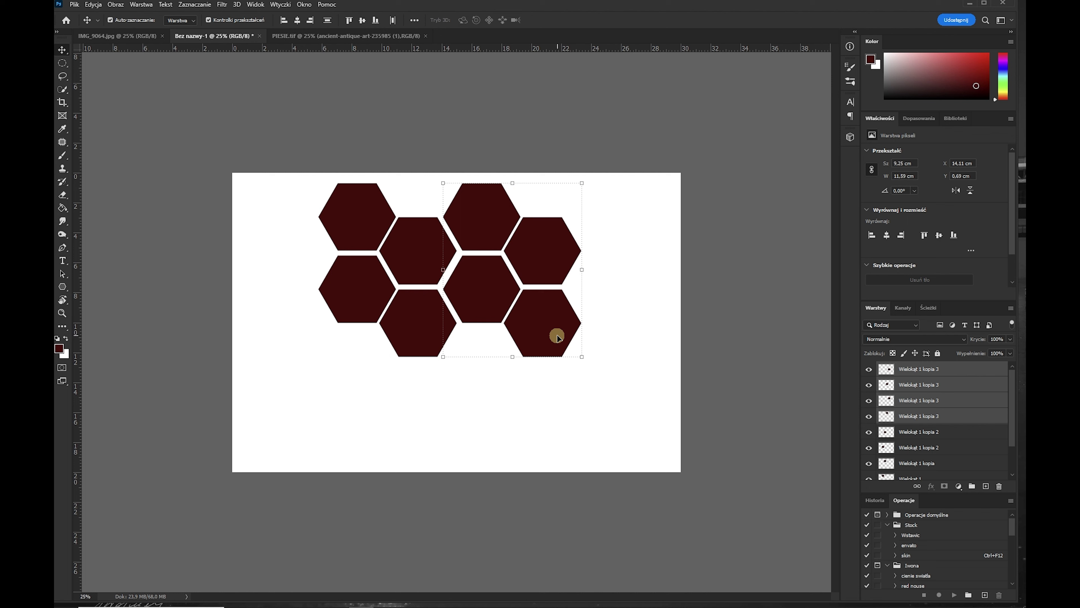
left_click_drag(612, 394, 315, 179)
left_click_drag(483, 297, 481, 445)
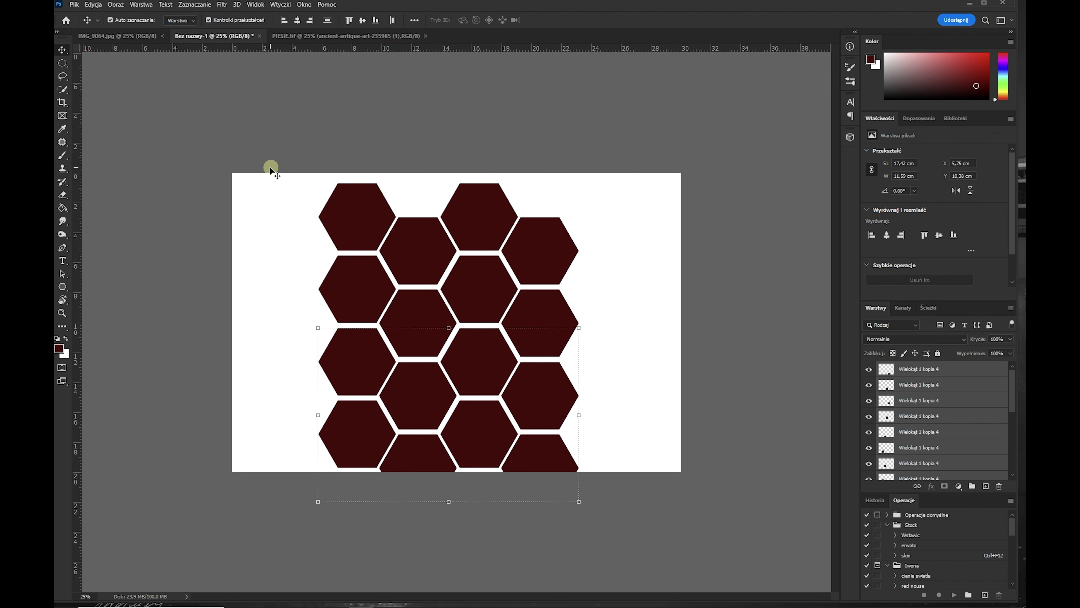
left_click_drag(579, 501, 559, 475)
left_click_drag(318, 183, 311, 174)
key("Return")
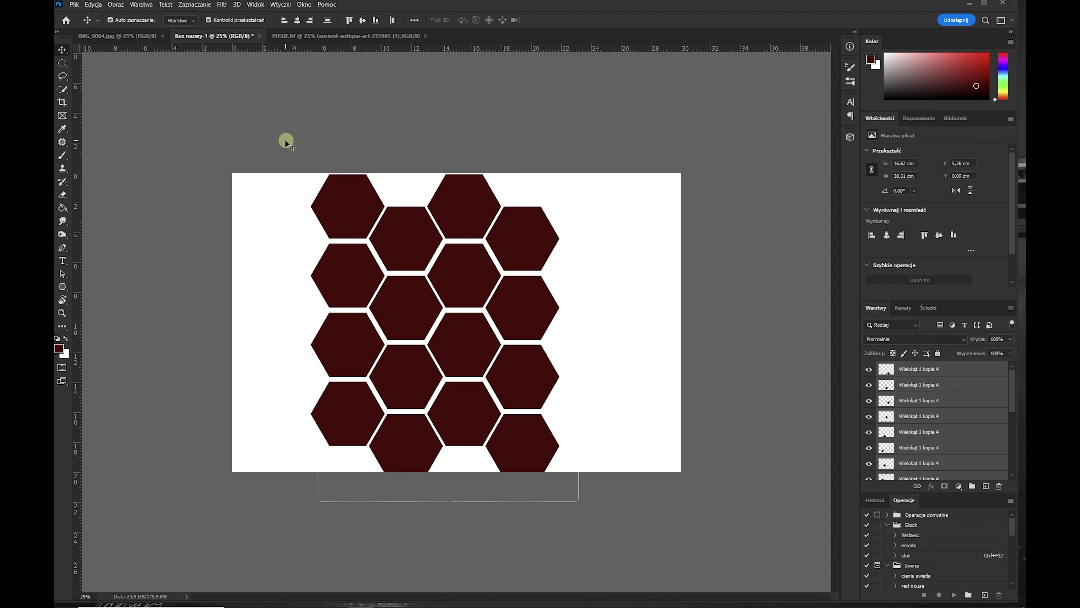
- Select every hexagon on the canvas and their layers
left_click_drag(285, 139, 570, 421)
left_click_drag(589, 473, 591, 480)
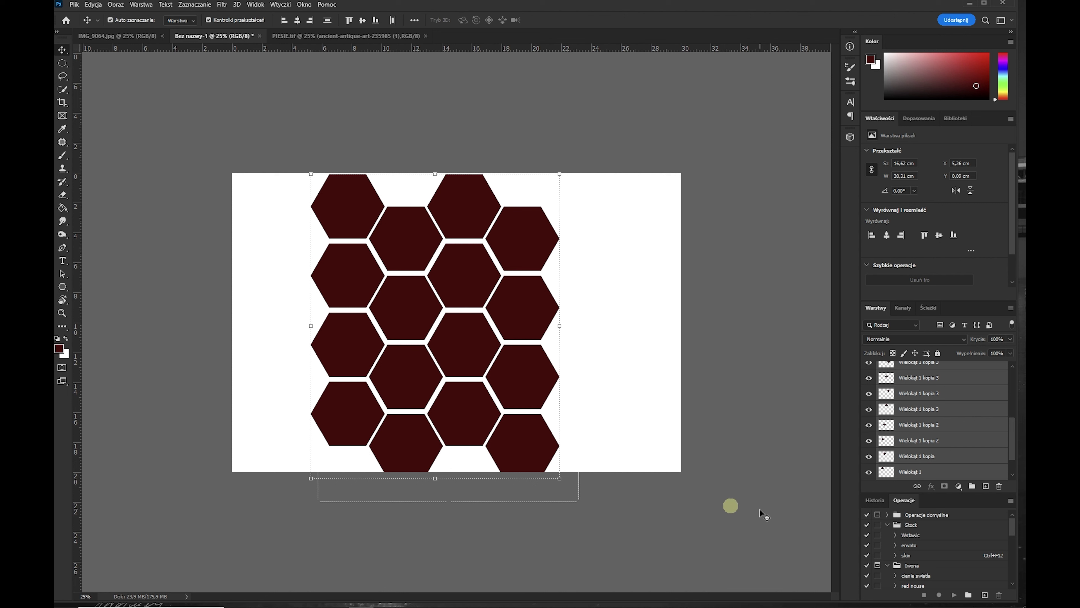
mouse_move(1015, 446)
left_mouse_down()
mouse_move(1016, 430)
mouse_move(1023, 465)
left_mouse_up()
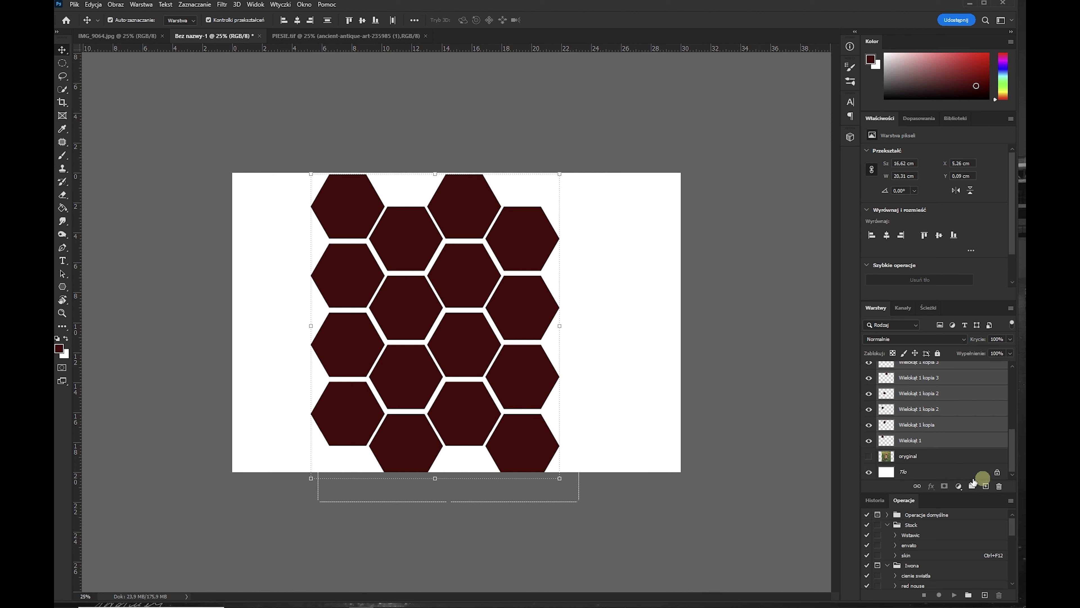
- Merge the sixteen hexagon layers into one and make the oryginał photo visible again
left_click(140, 5)
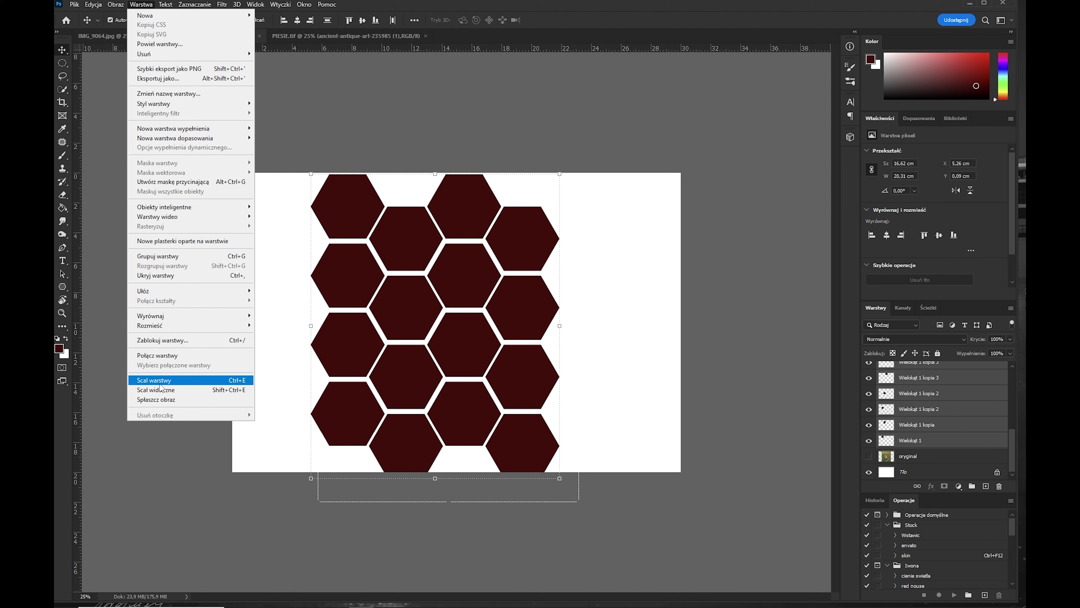
left_click(160, 380)
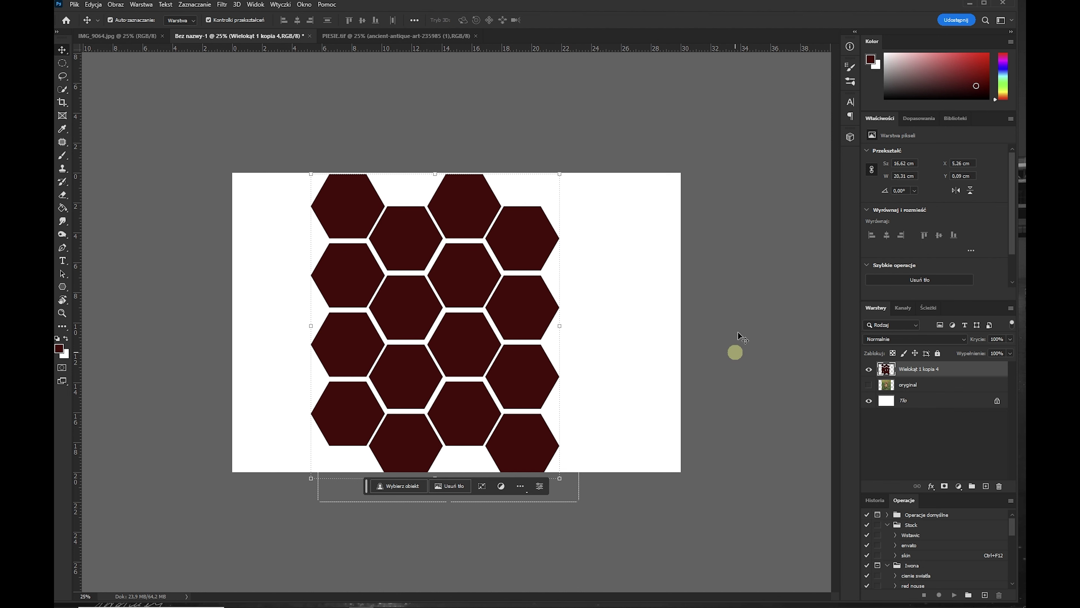
left_click(868, 385)
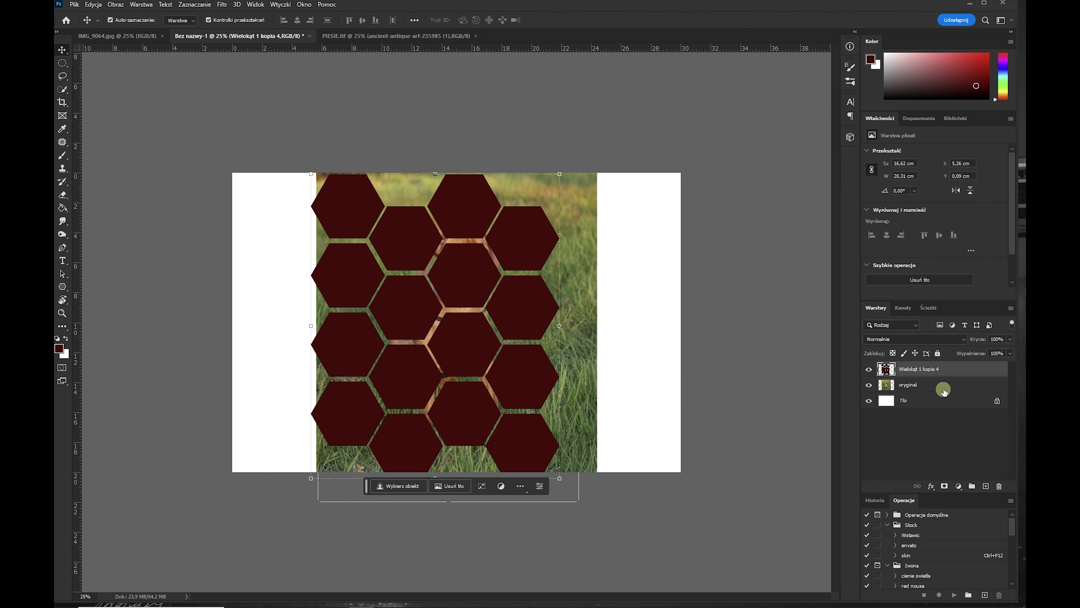
- Move the oryginal dog photo above the hexagon layer, shift it left, and clip it to the honeycomb
left_click_drag(944, 390, 941, 367)
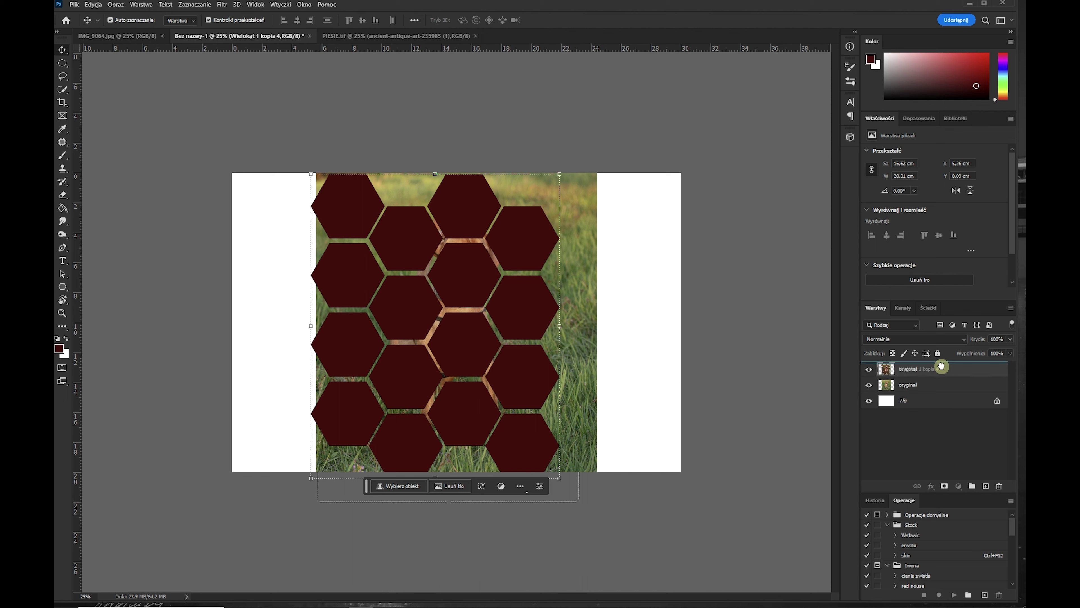
left_click_drag(941, 366, 942, 368)
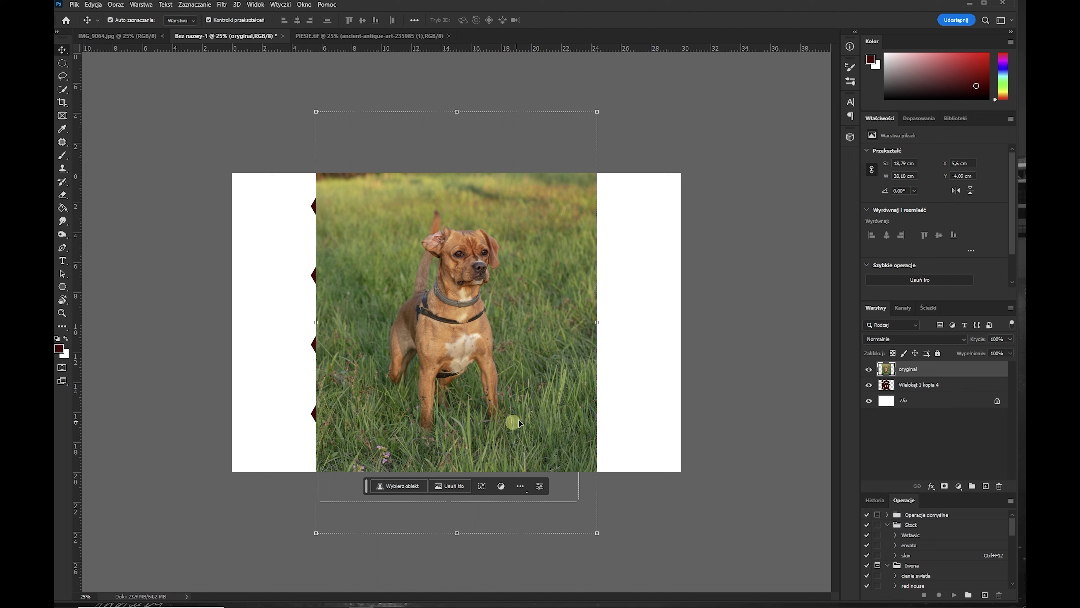
left_click_drag(536, 391, 518, 392)
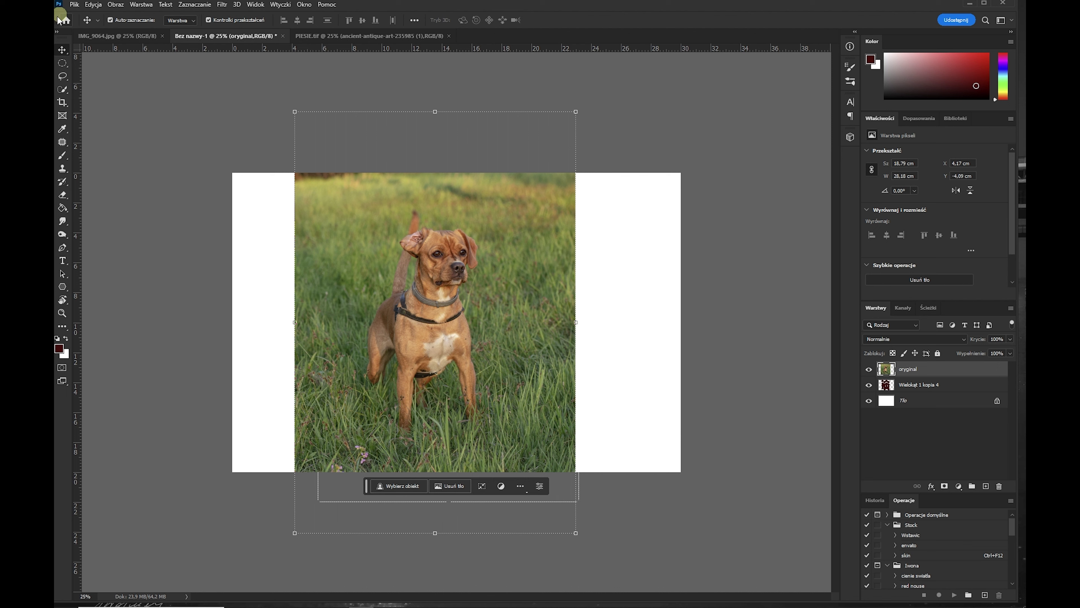
left_click(140, 5)
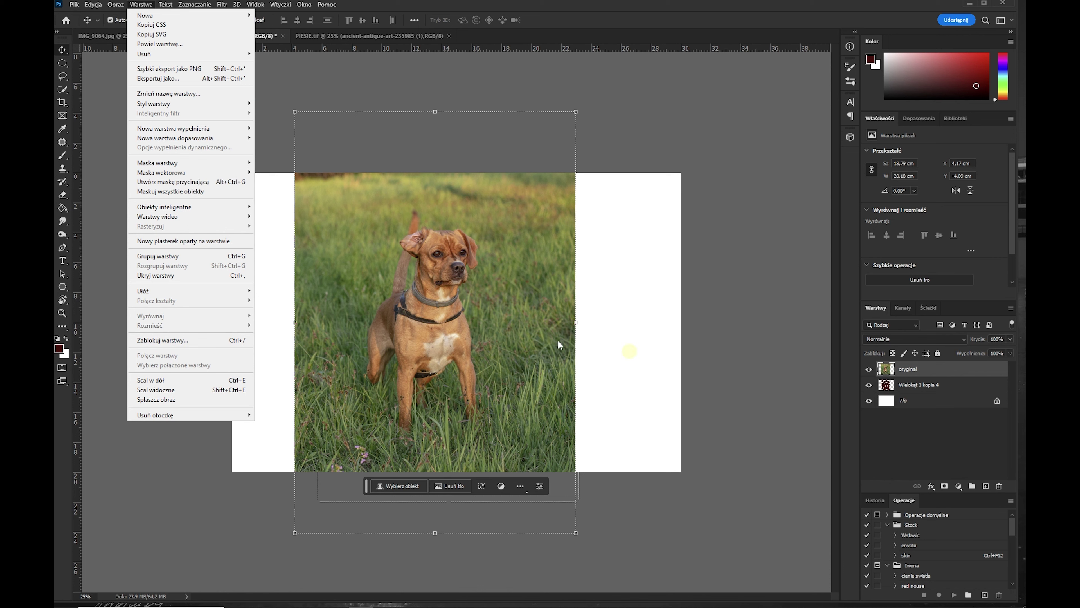
left_click(733, 10)
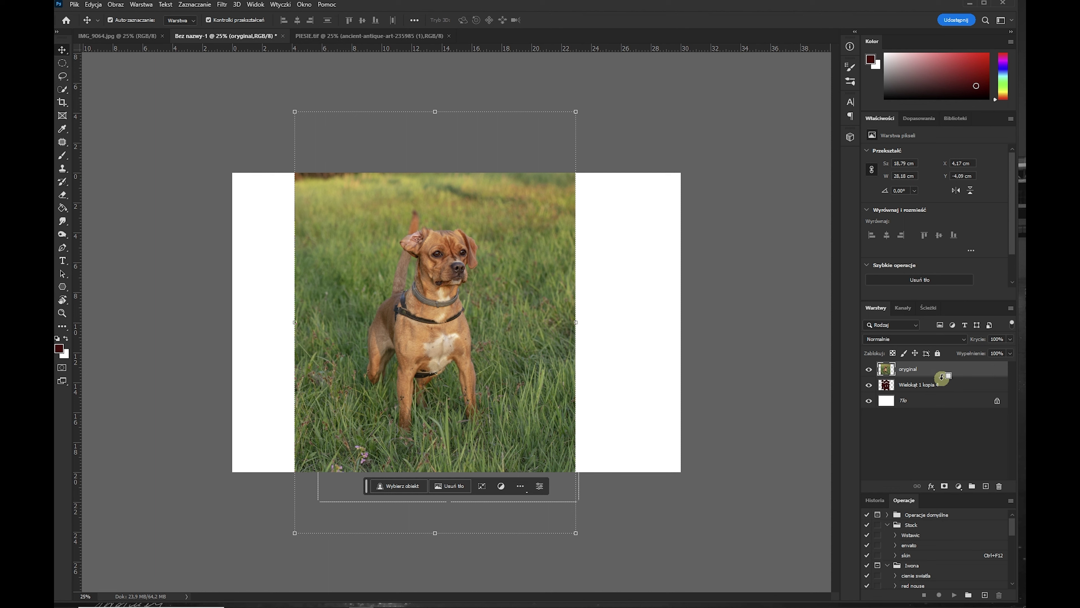
left_click(942, 376, "alt")
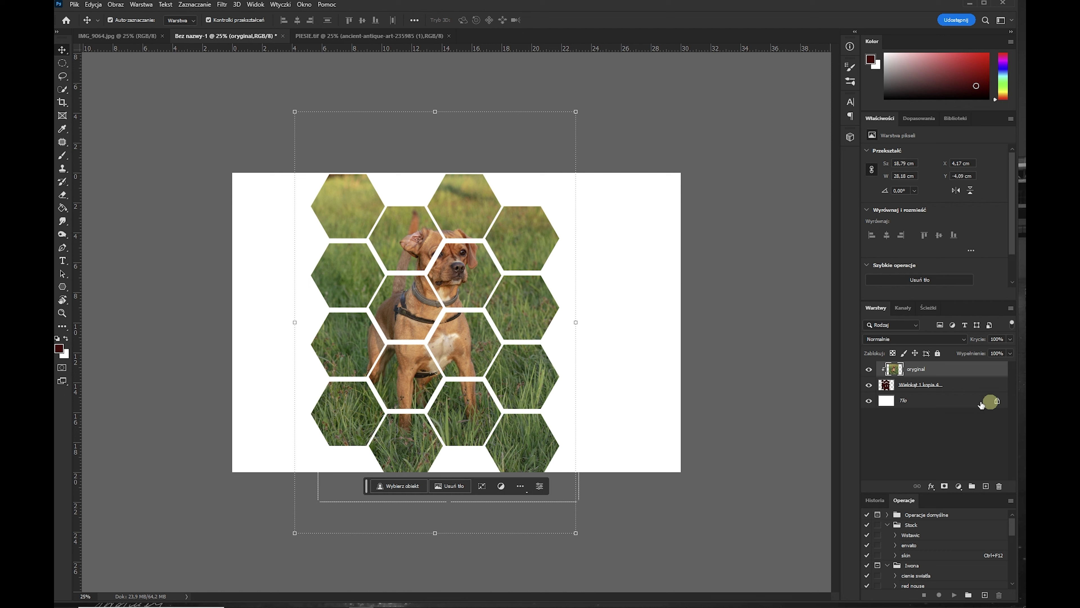
left_click_drag(461, 282, 480, 295)
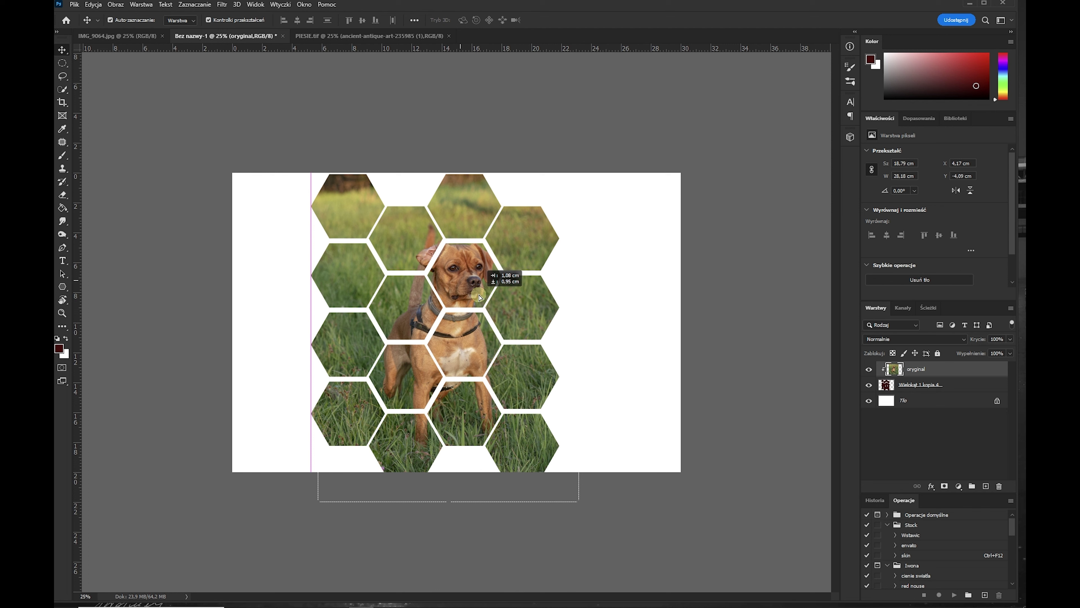
- Reposition the clipped dog photo and scale it to about 103% inside the hexagons
left_click_drag(466, 290, 492, 294)
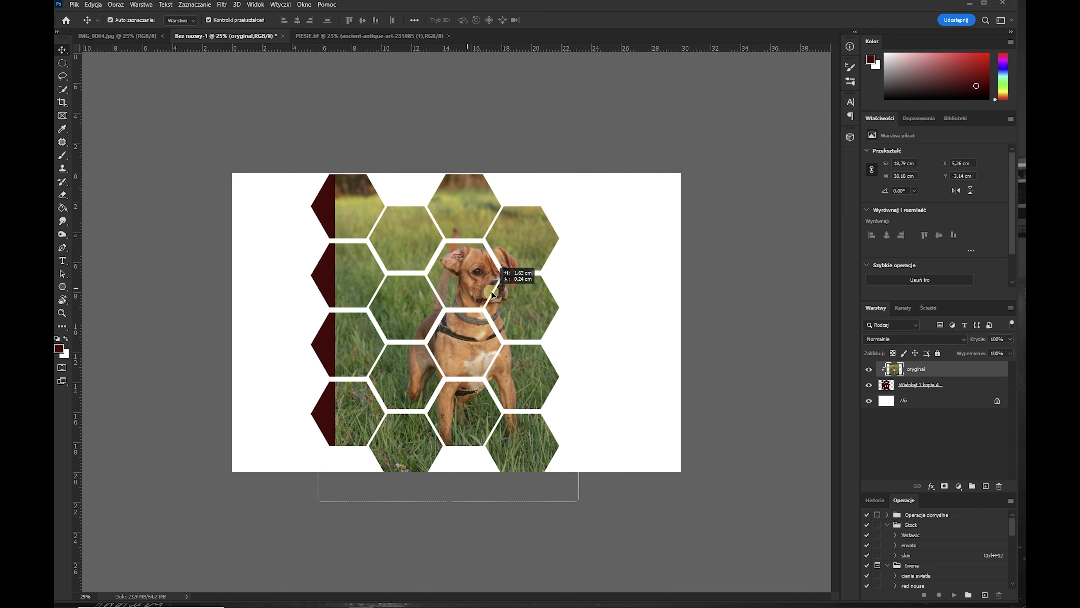
left_click_drag(491, 294, 468, 289)
key("ctrl+t")
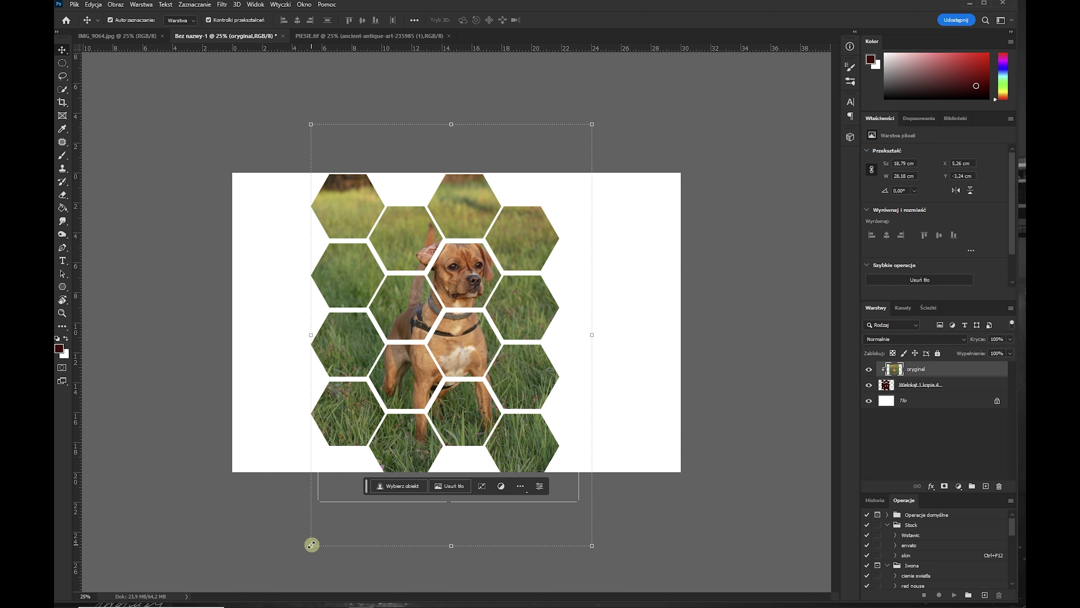
mouse_move(310, 546)
left_mouse_down()
mouse_move(285, 552)
mouse_move(293, 548)
left_mouse_up()
left_click_drag(463, 351, 466, 351)
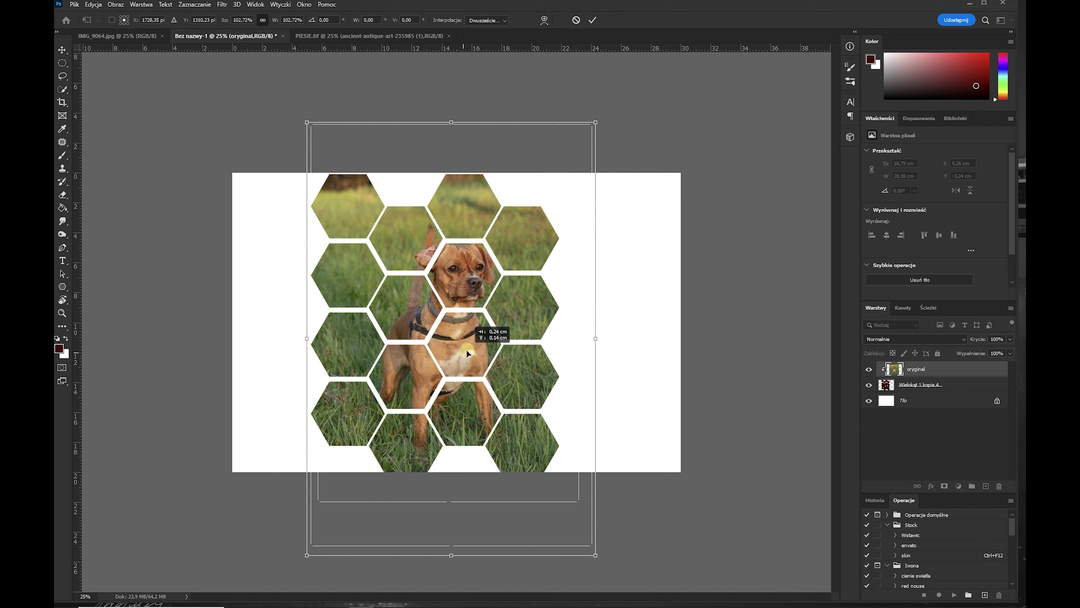
key("Return")
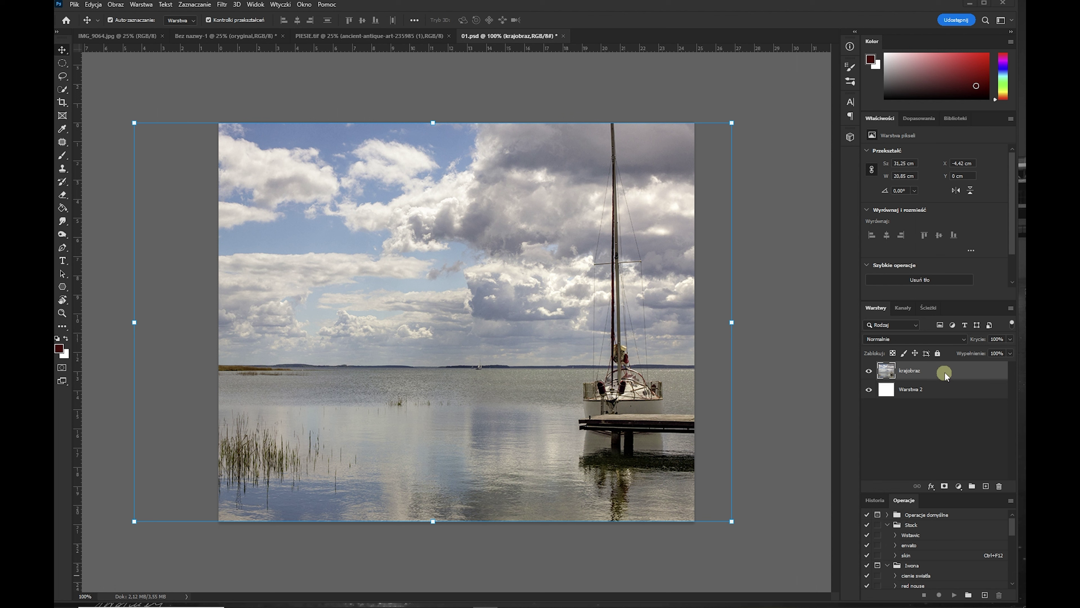
- Place a horizontal text layer on the lake photo and set its font to Verdana Bold
left_click(62, 260)
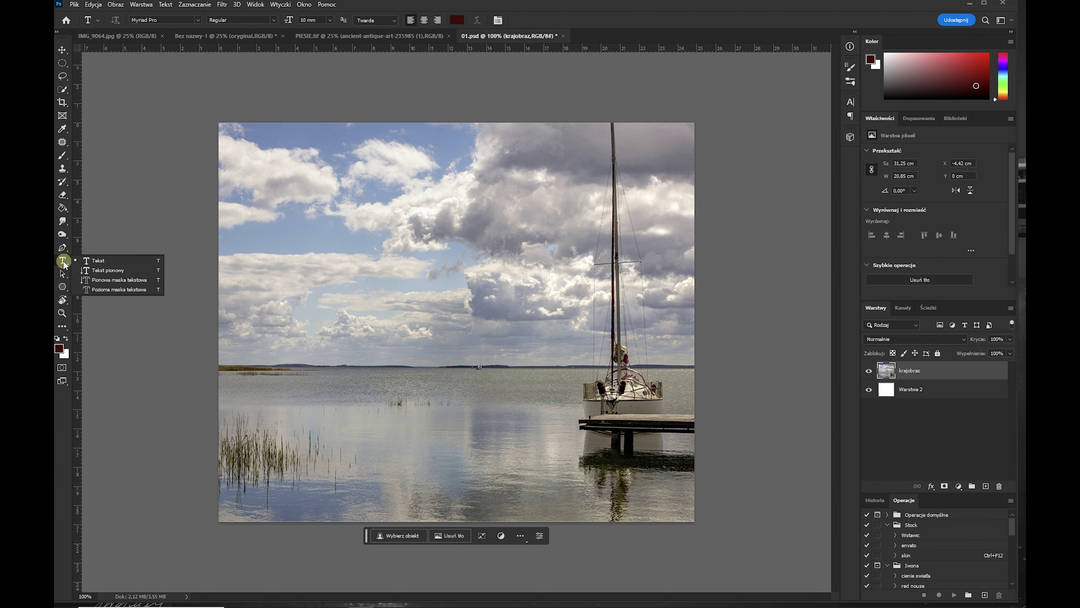
left_click_drag(64, 264, 108, 265)
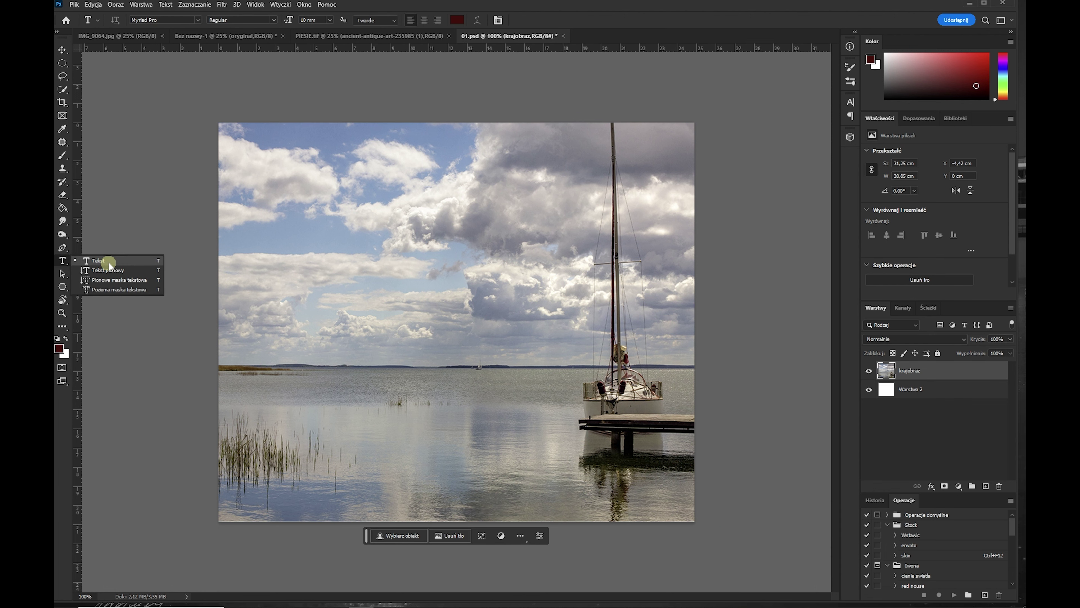
left_click(108, 260)
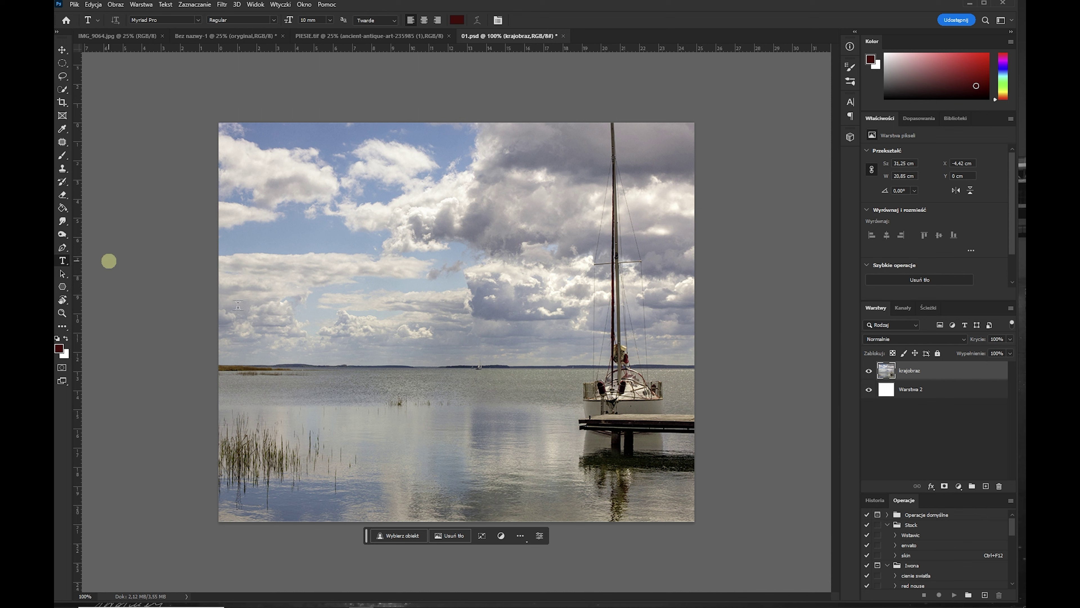
left_click(275, 330)
left_click(410, 360)
key("Down")
scroll(412, 511, "down", 15)
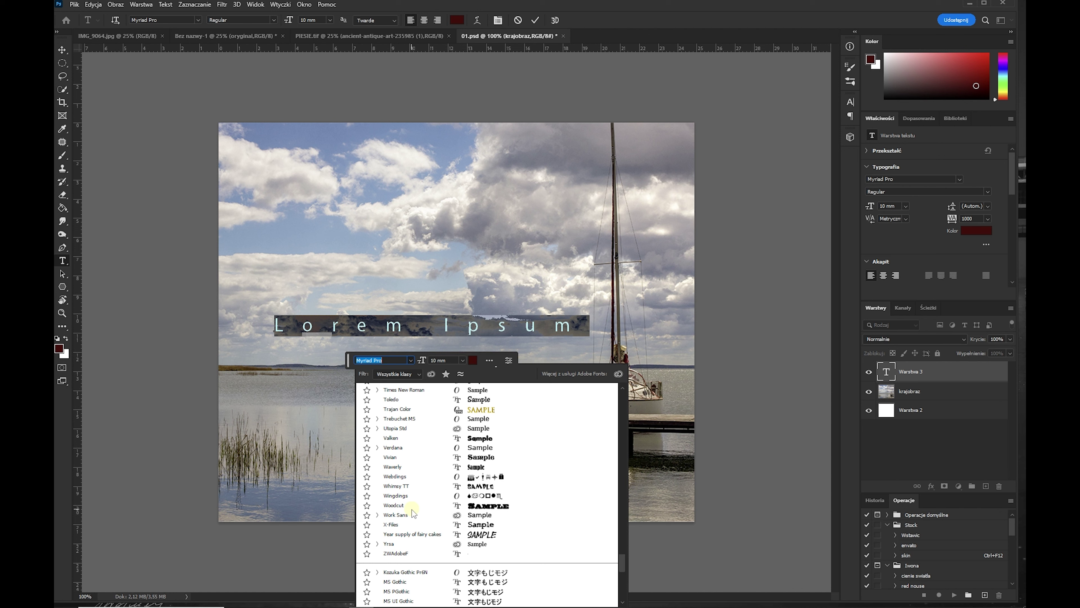
left_click(400, 448)
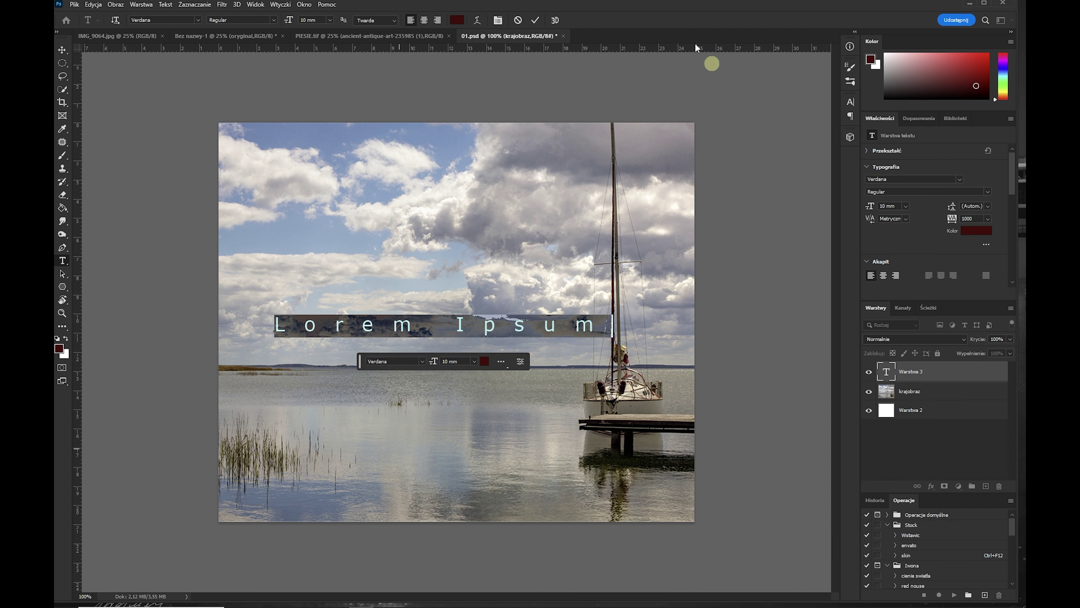
left_click(198, 20)
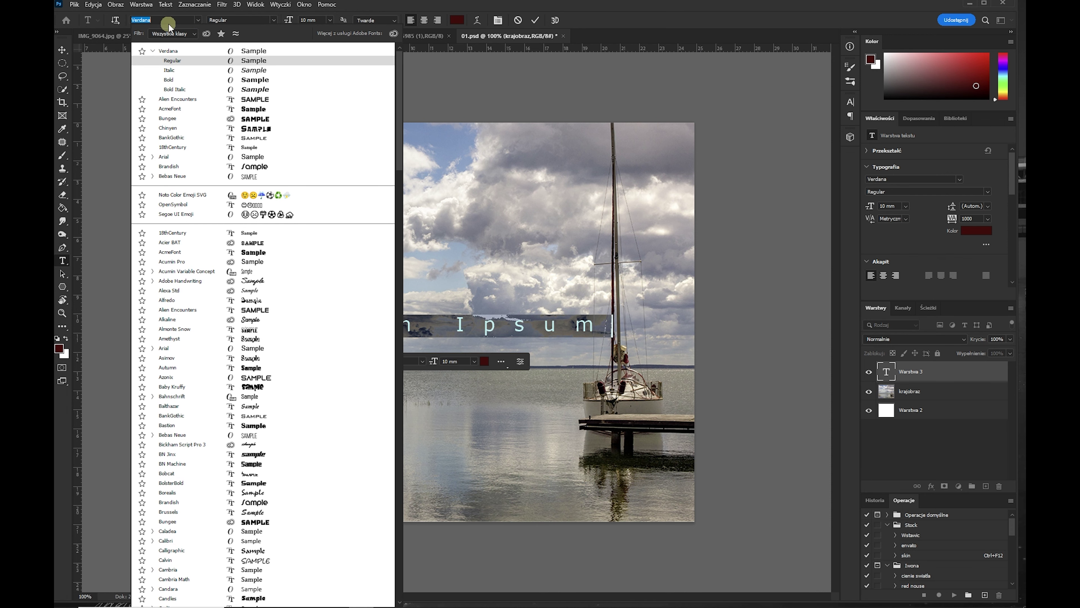
type("Jo")
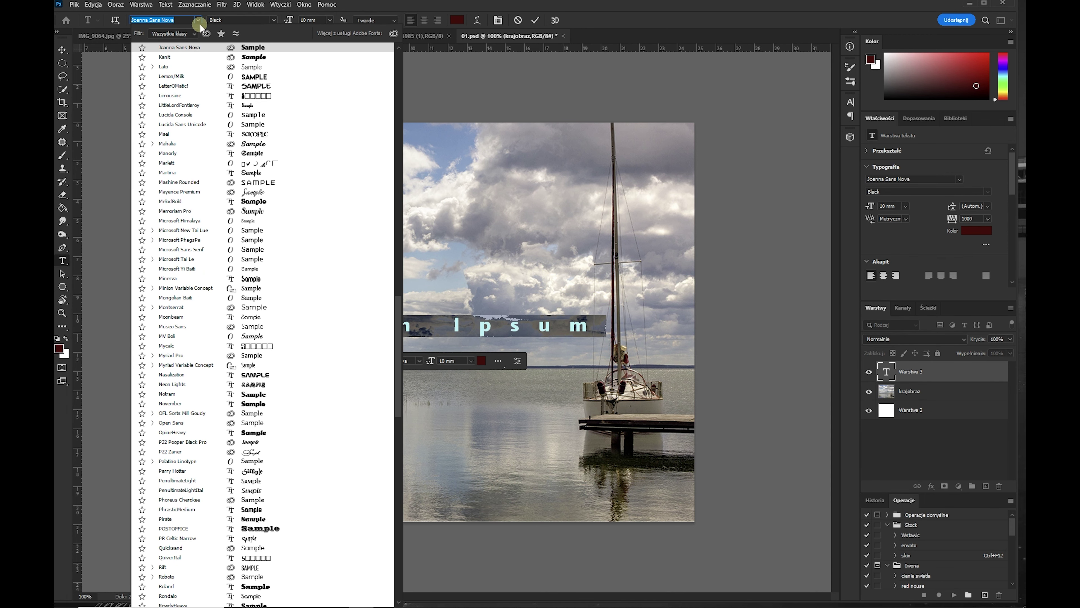
type("ver")
left_click(198, 70)
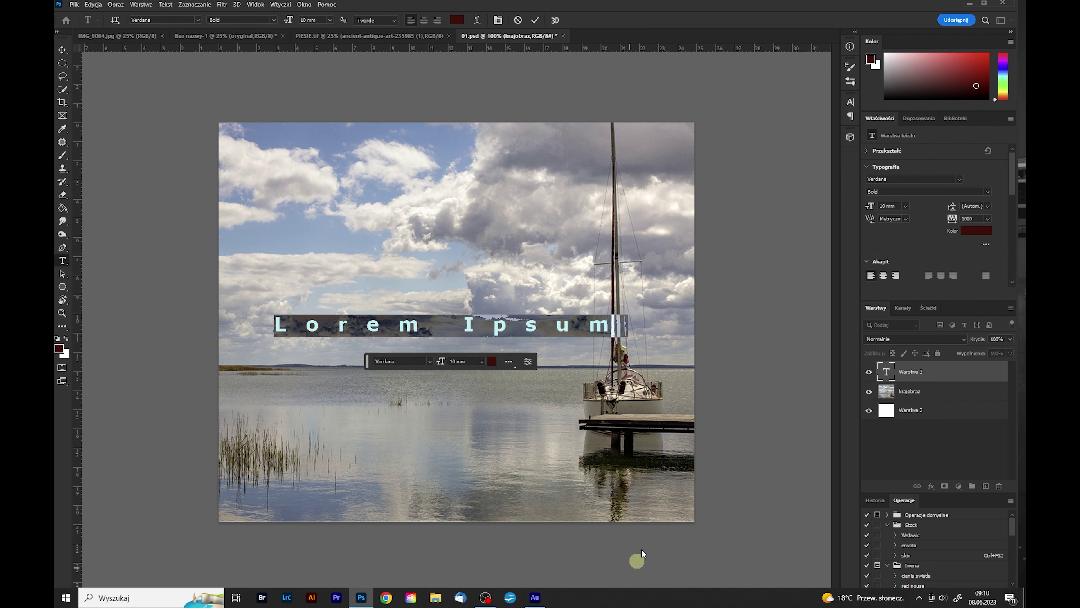
key("ctrl+h")
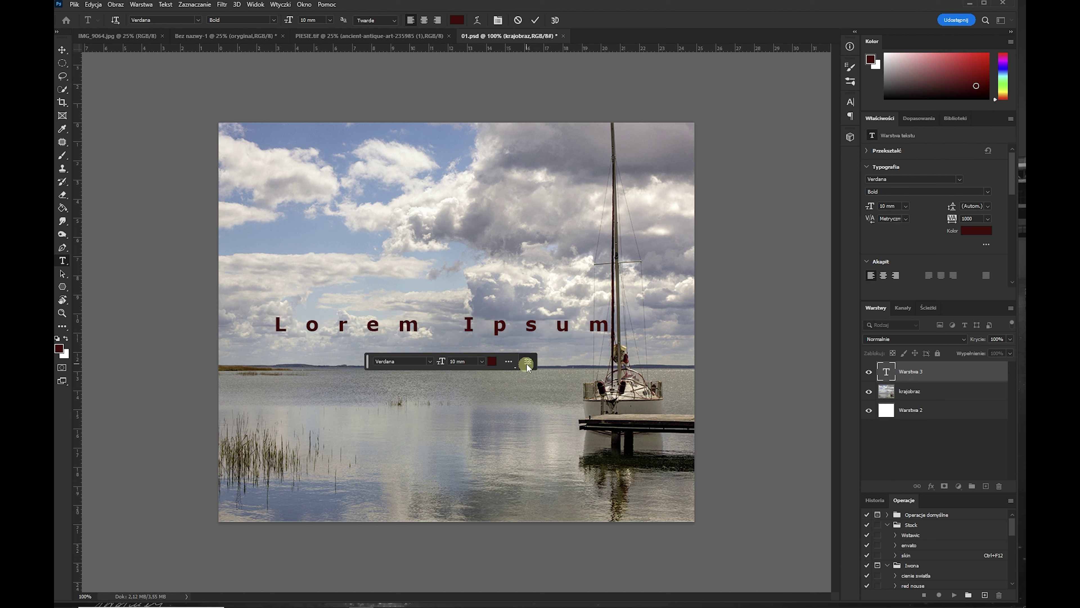
left_click(526, 364)
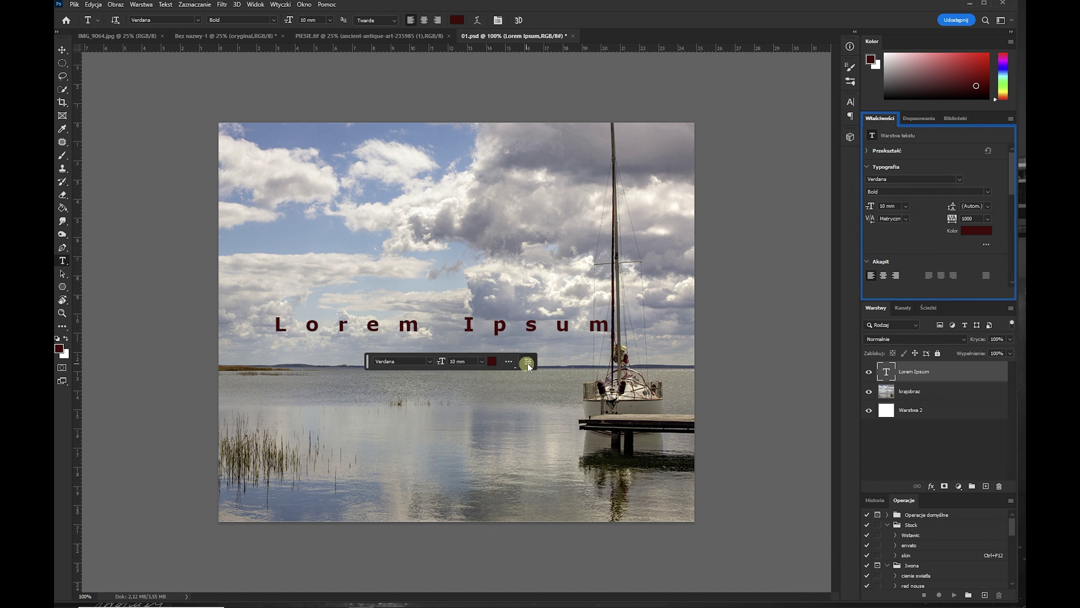
- Reset letter spacing to 0 and replace the Lorem Ipsum placeholder with LANDSCAPE
left_click(988, 219)
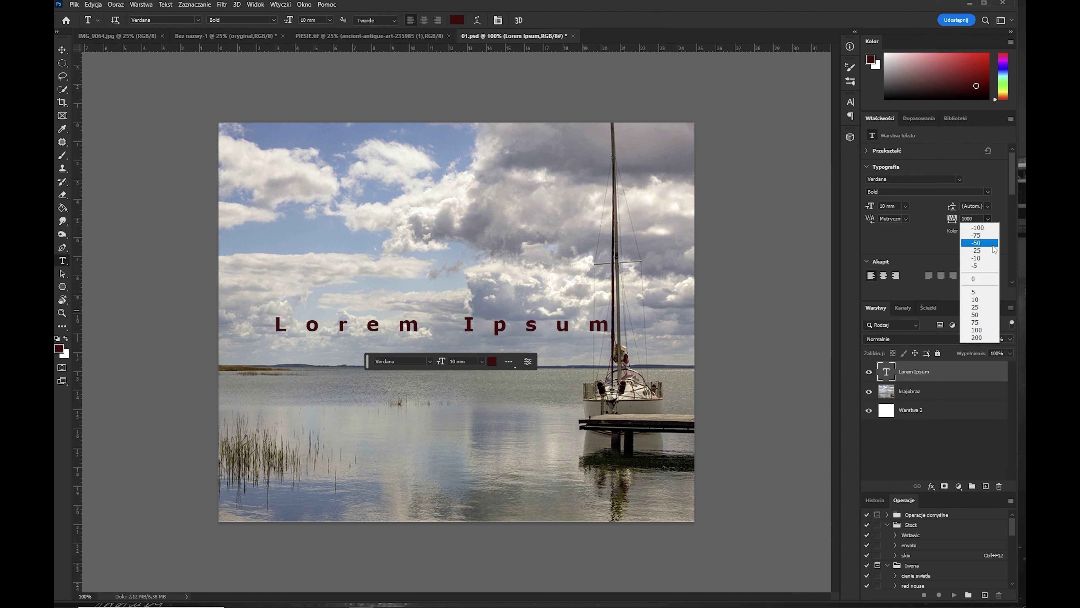
left_click(980, 279)
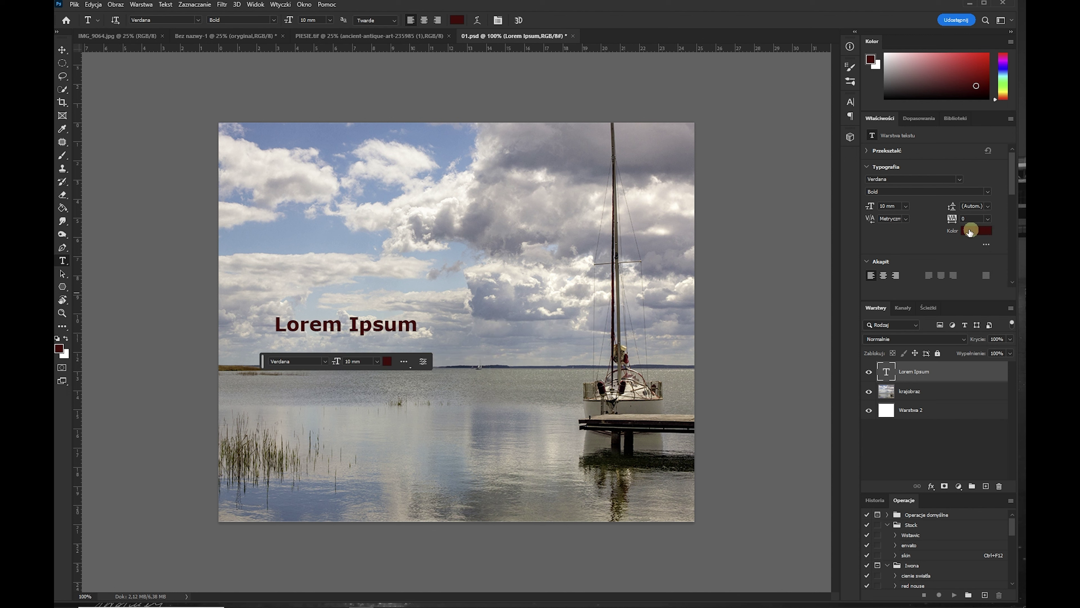
double_click(321, 326)
left_click(423, 327)
left_click_drag(415, 327, 271, 325)
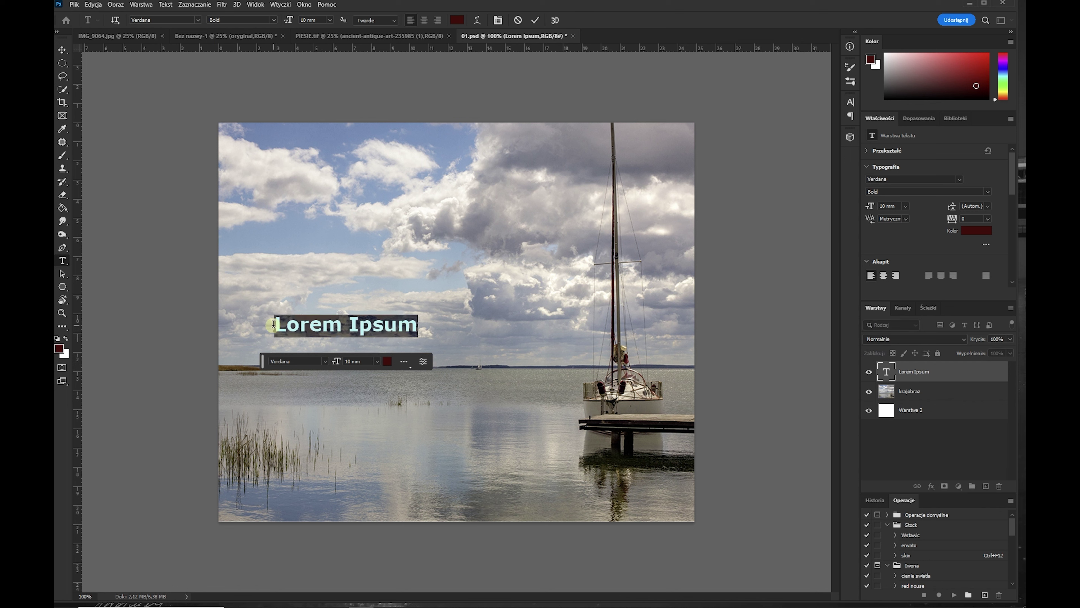
type("LAN")
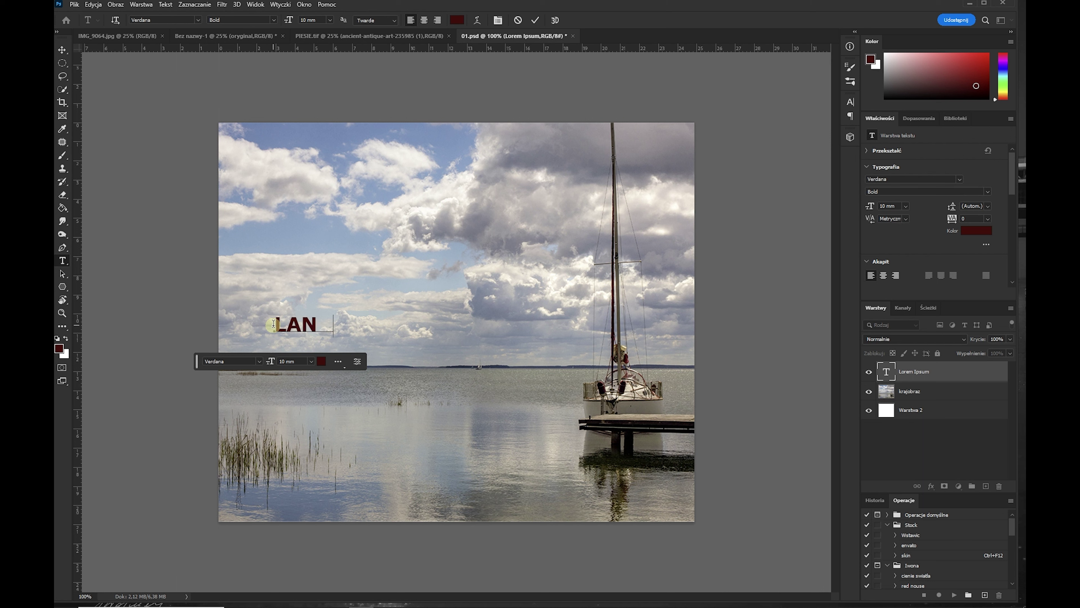
type("DSCAPE")
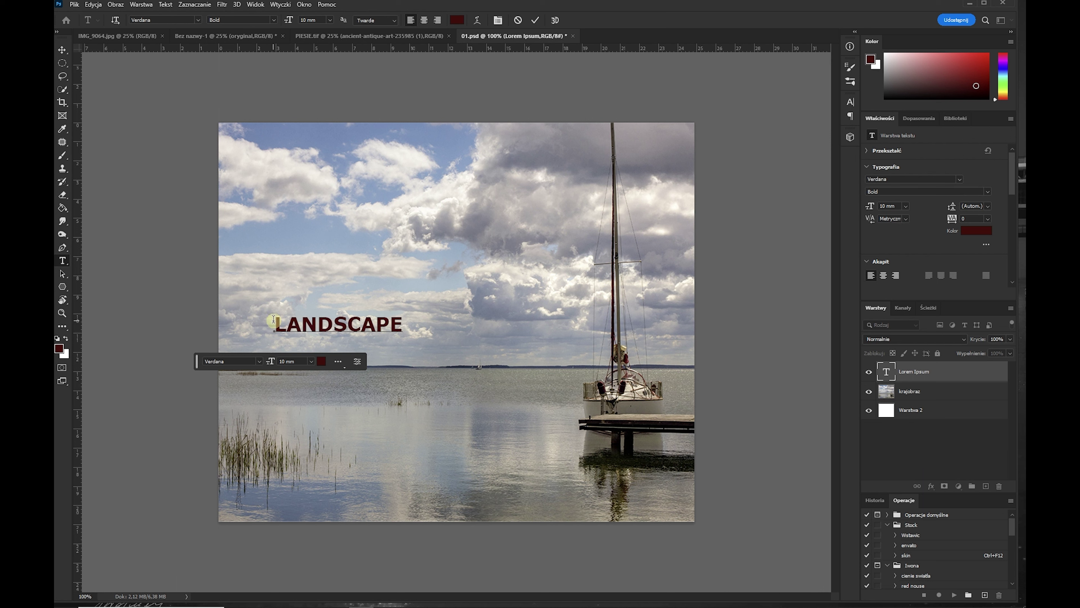
left_click_drag(274, 319, 421, 325)
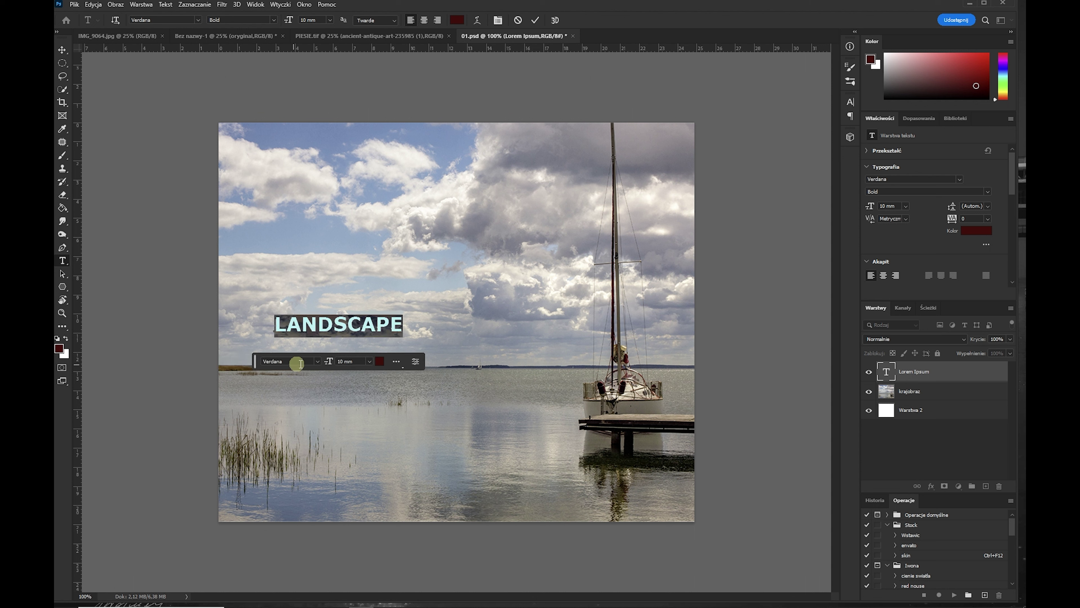
- Set the LANDSCAPE text size to 25 mm
left_click(369, 363)
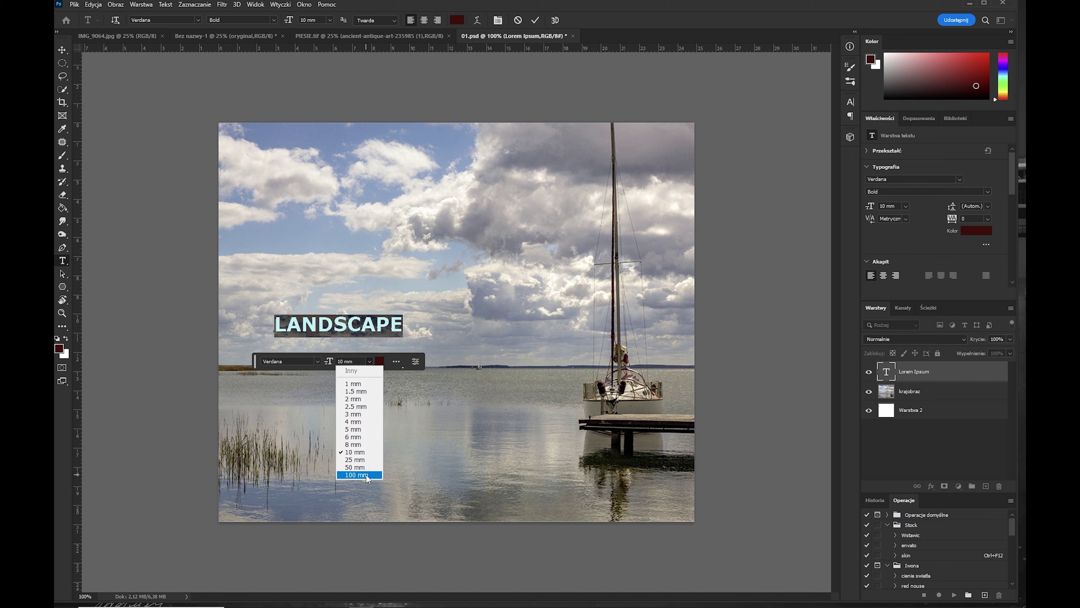
left_click(367, 474)
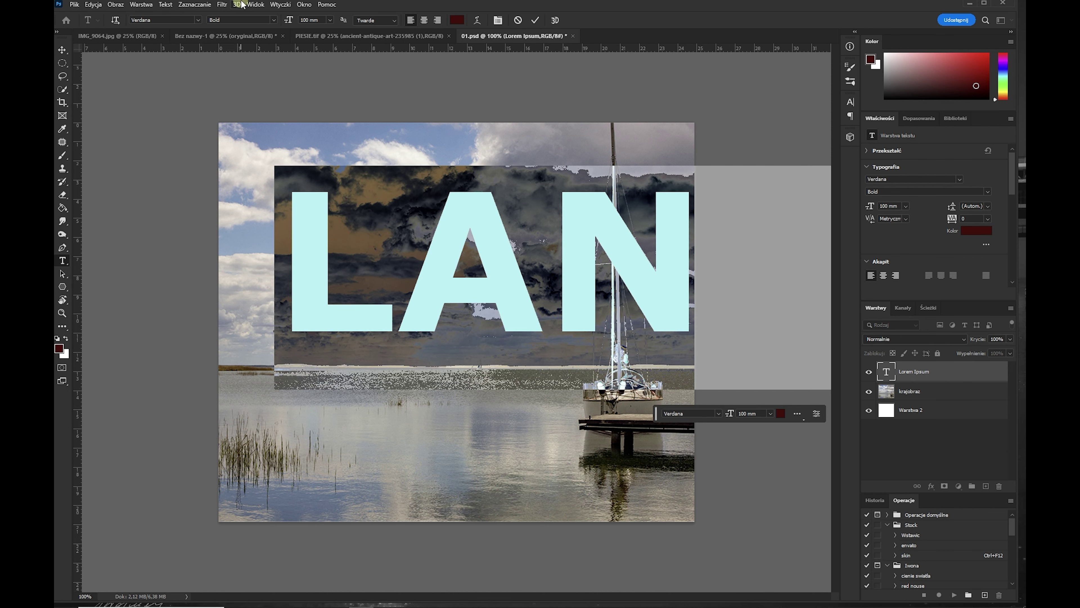
left_click(331, 20)
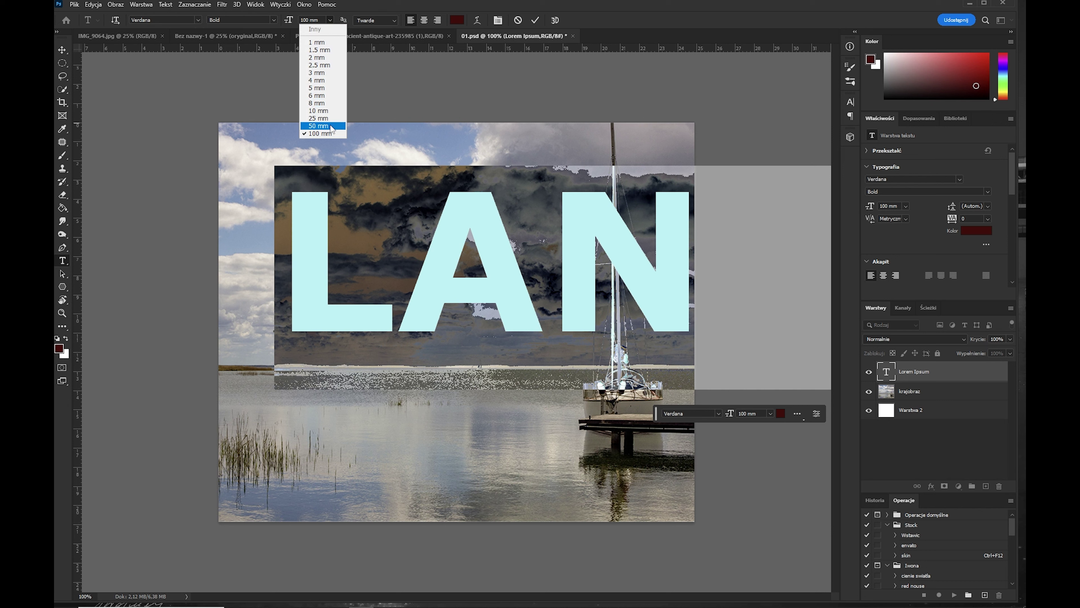
left_click(331, 126)
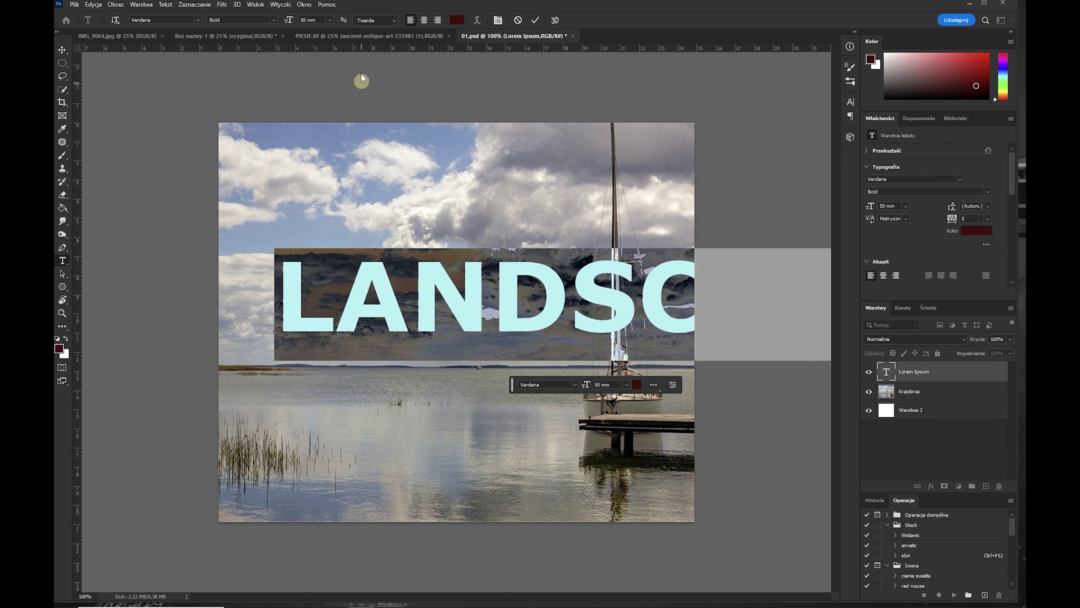
left_click(330, 23)
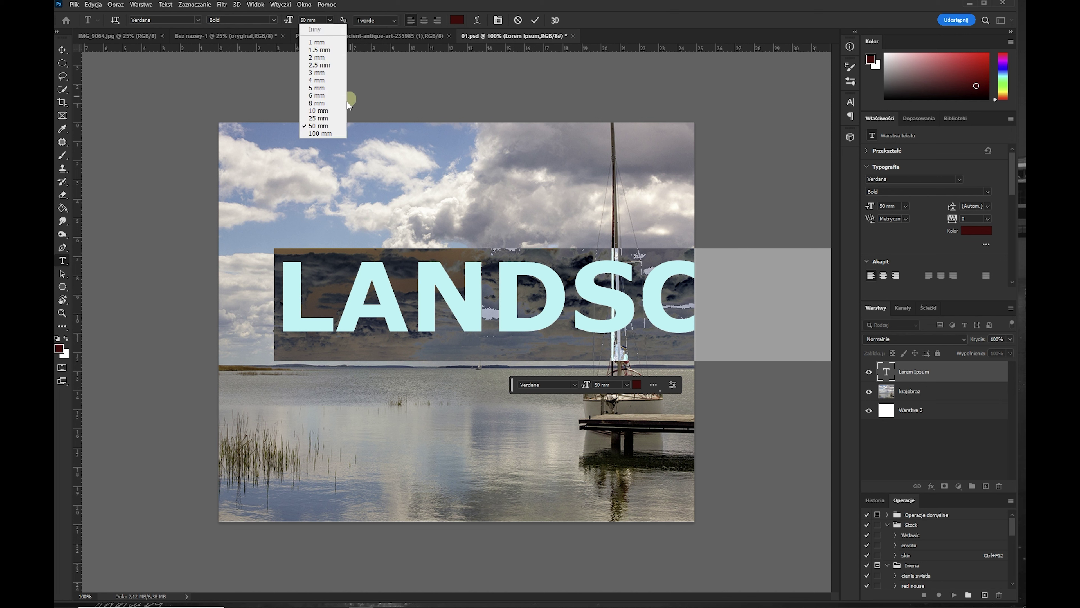
left_click(326, 116)
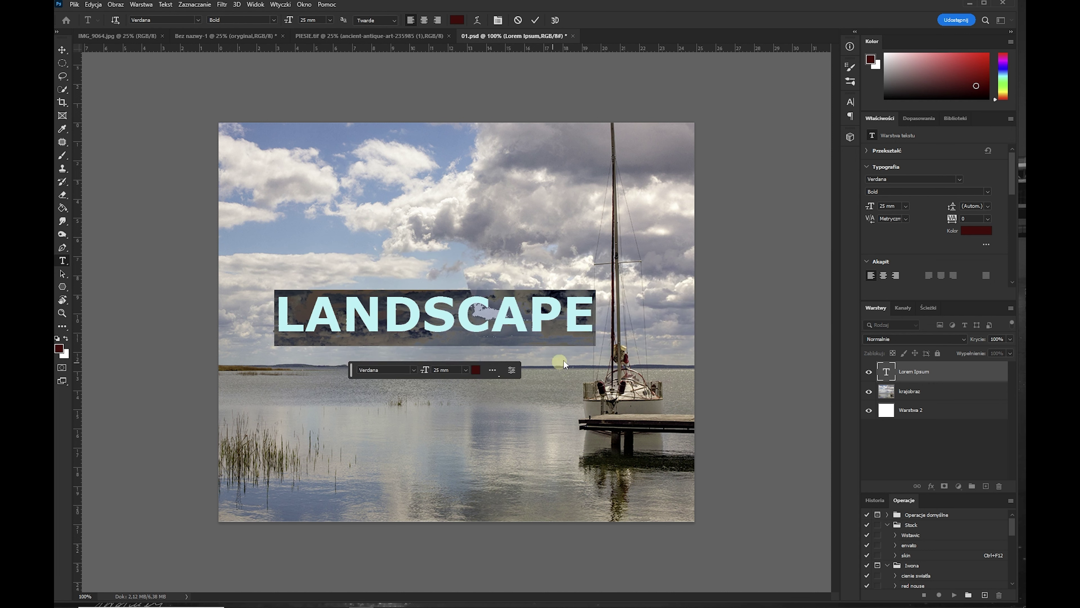
- Move LANDSCAPE just above the horizon and enlarge it to about 111%
left_click(62, 51)
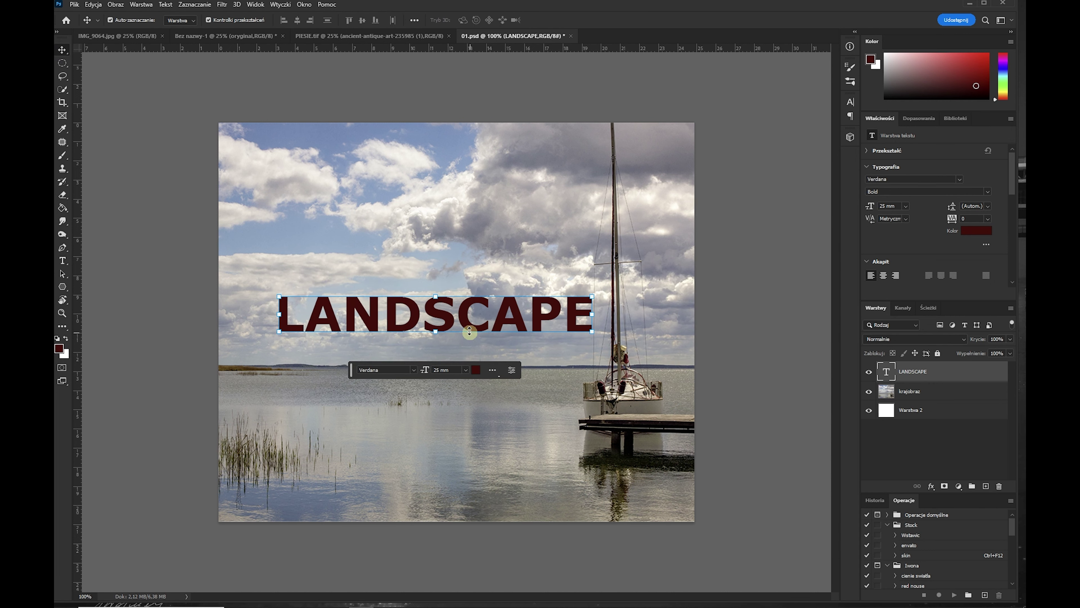
left_click_drag(474, 328, 440, 349)
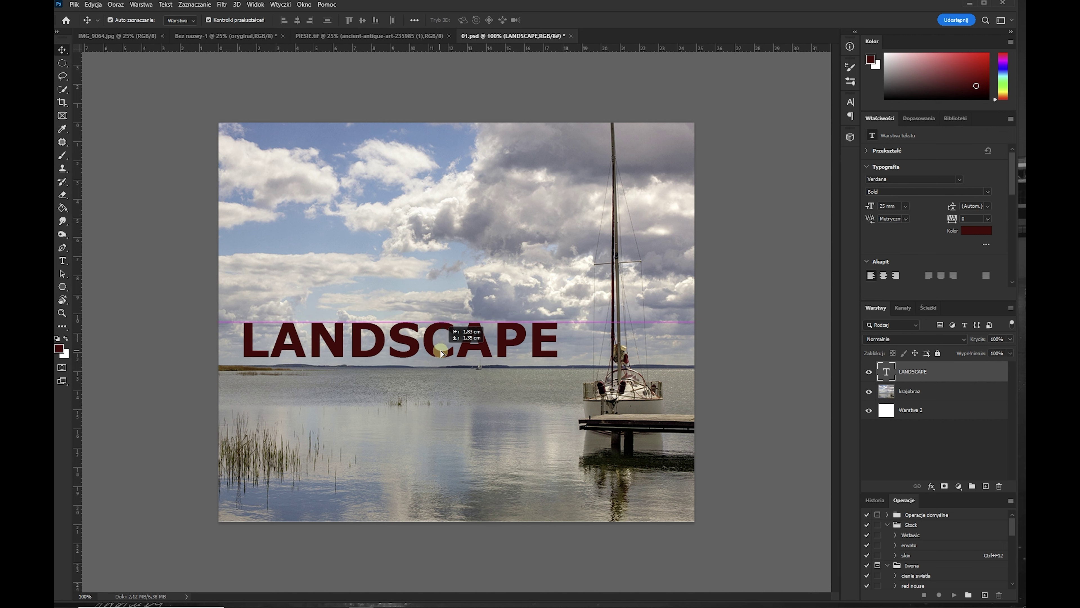
left_click_drag(440, 349, 444, 353)
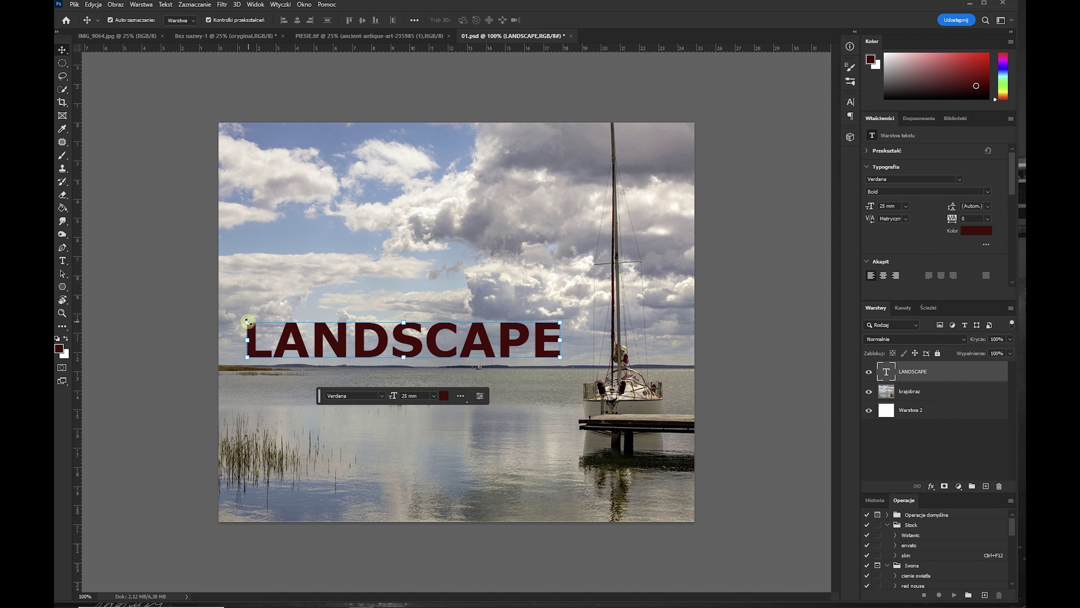
left_click_drag(247, 322, 230, 310)
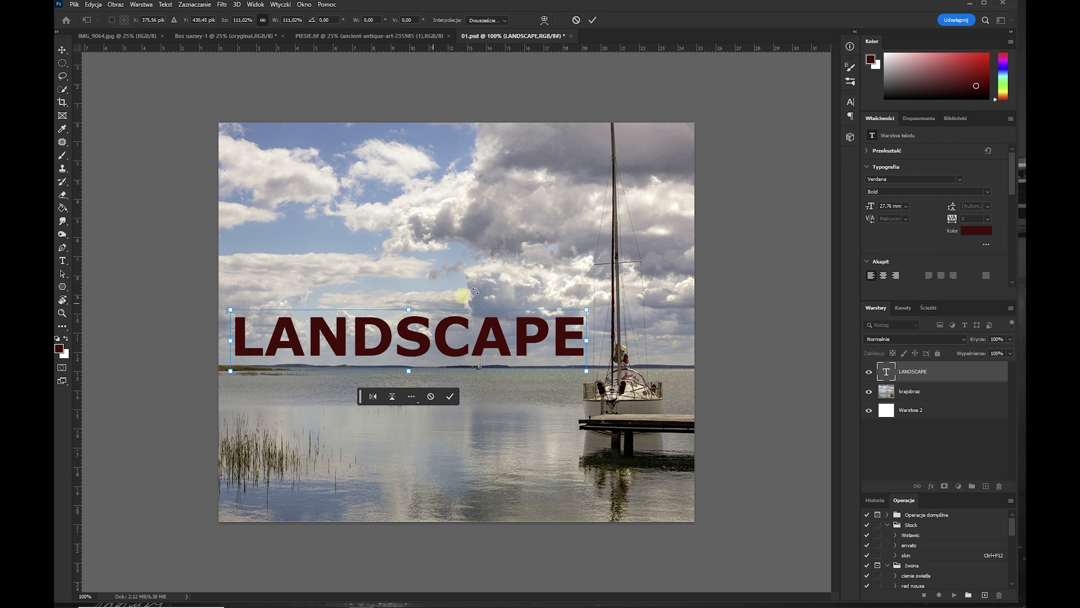
left_click(974, 393)
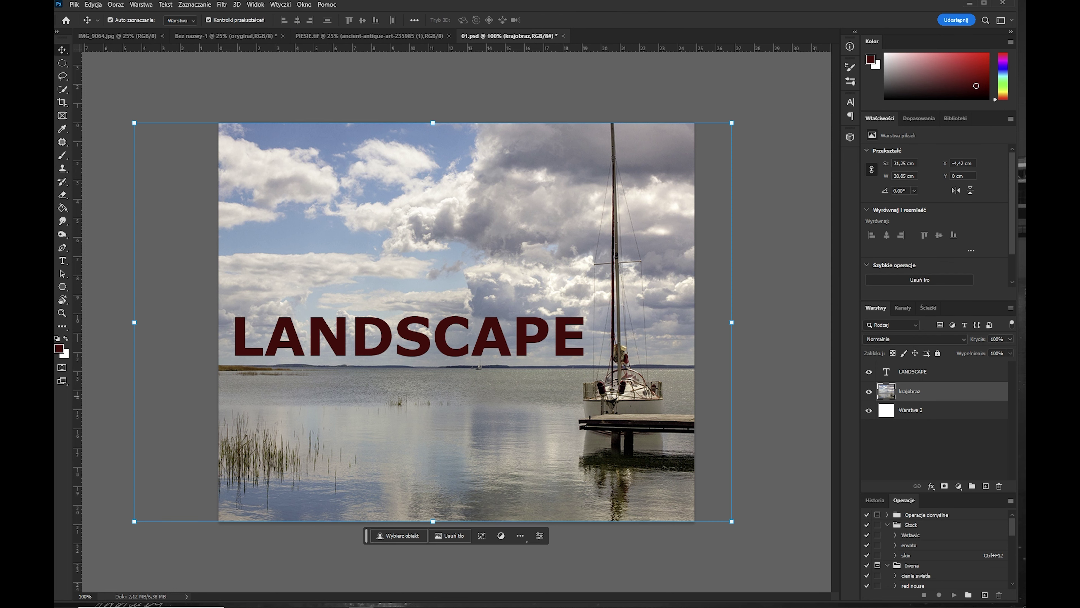
- Duplicate krajobraz and clip the krajobraz kopia copy to the LANDSCAPE text, checking by toggling the original
key("ctrl+j")
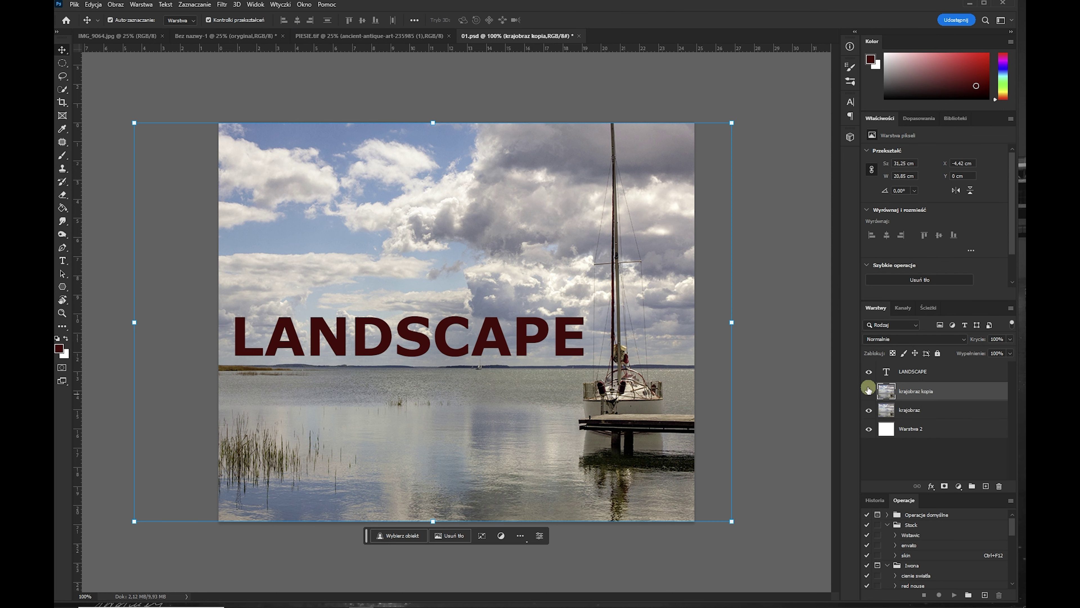
left_click_drag(951, 397, 950, 368)
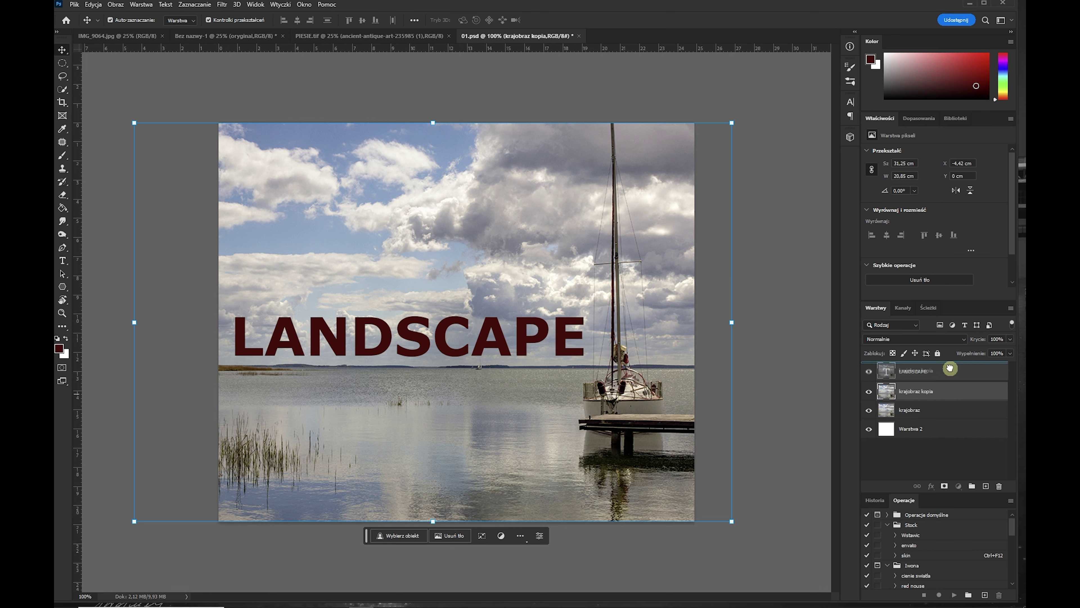
left_click_drag(950, 368, 950, 370)
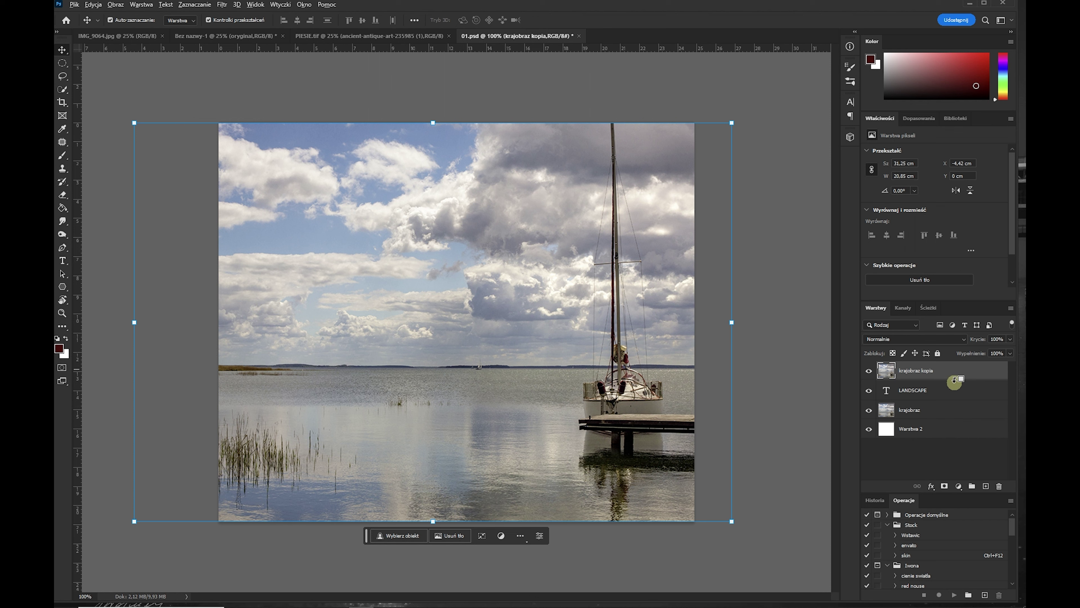
left_click(954, 380, "alt")
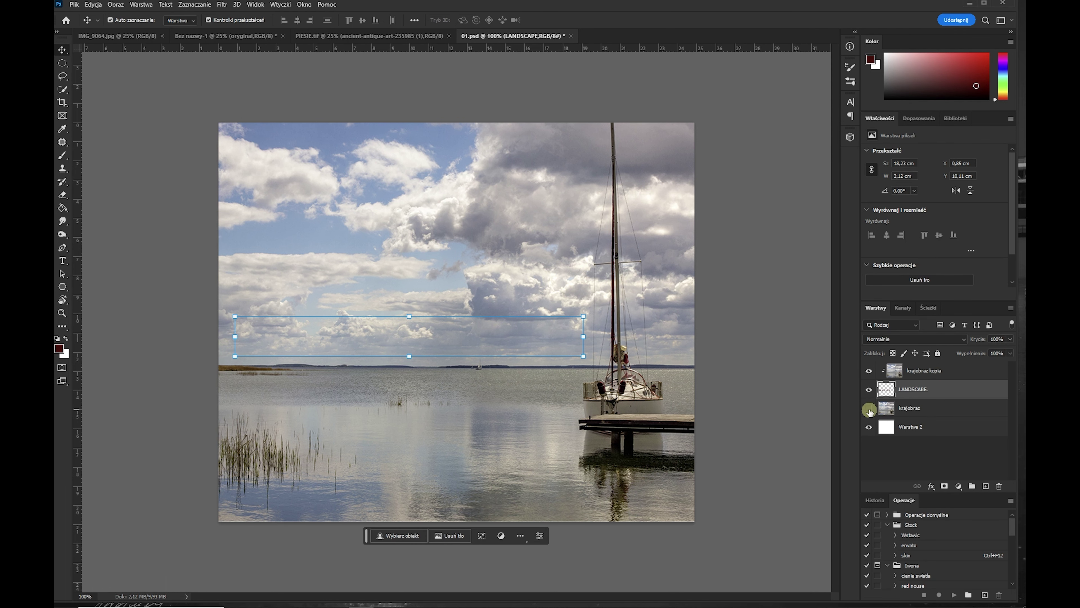
left_click(869, 409)
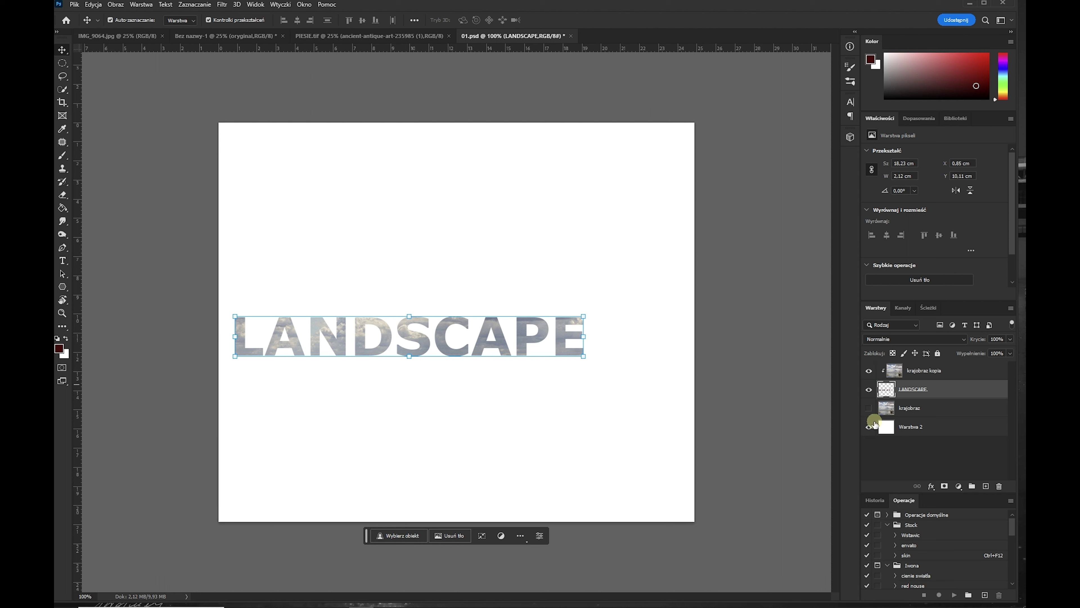
left_click(869, 409)
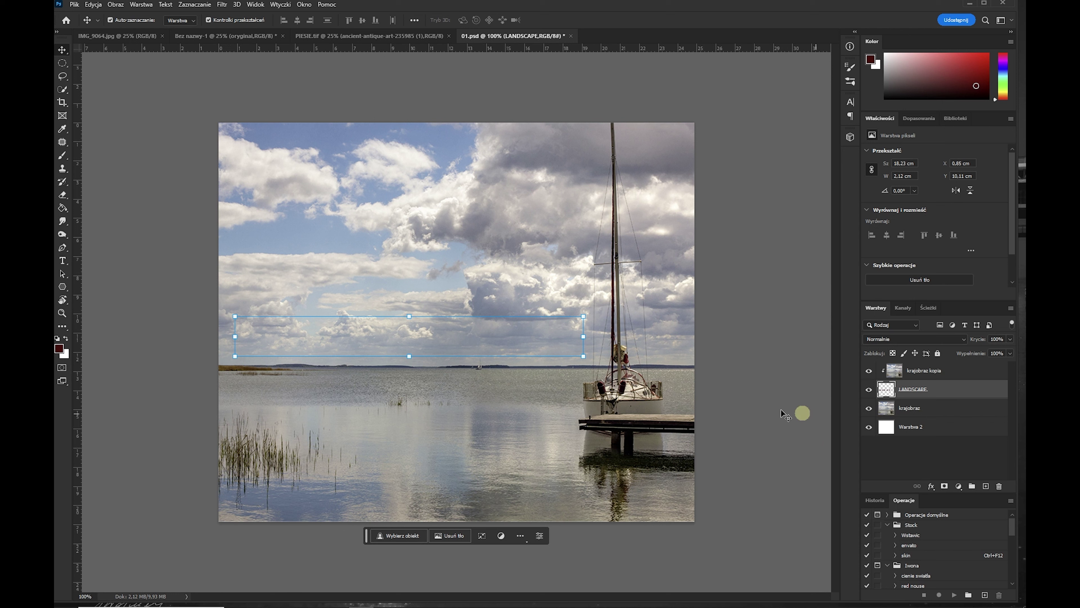
left_click(943, 412)
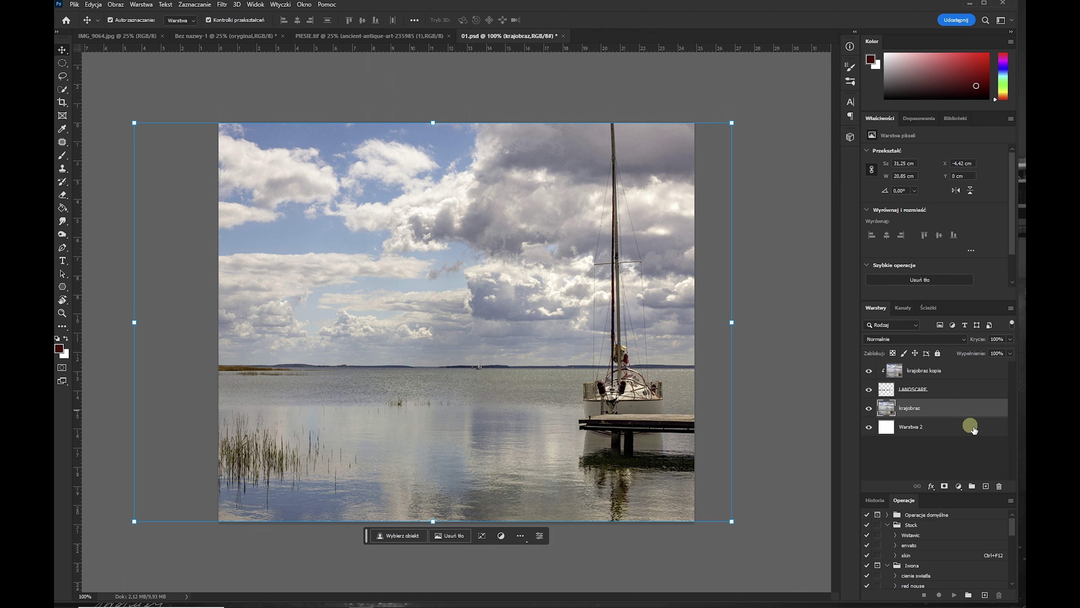
- Lower the krajobraz background photo's opacity to about 76%
left_click(1010, 353)
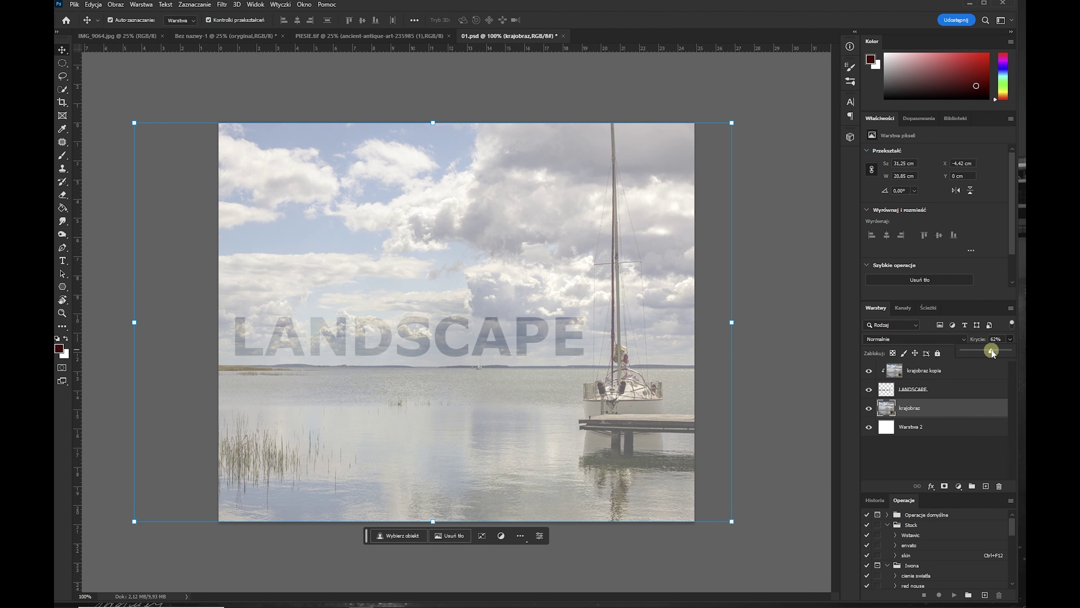
left_click_drag(995, 351, 996, 352)
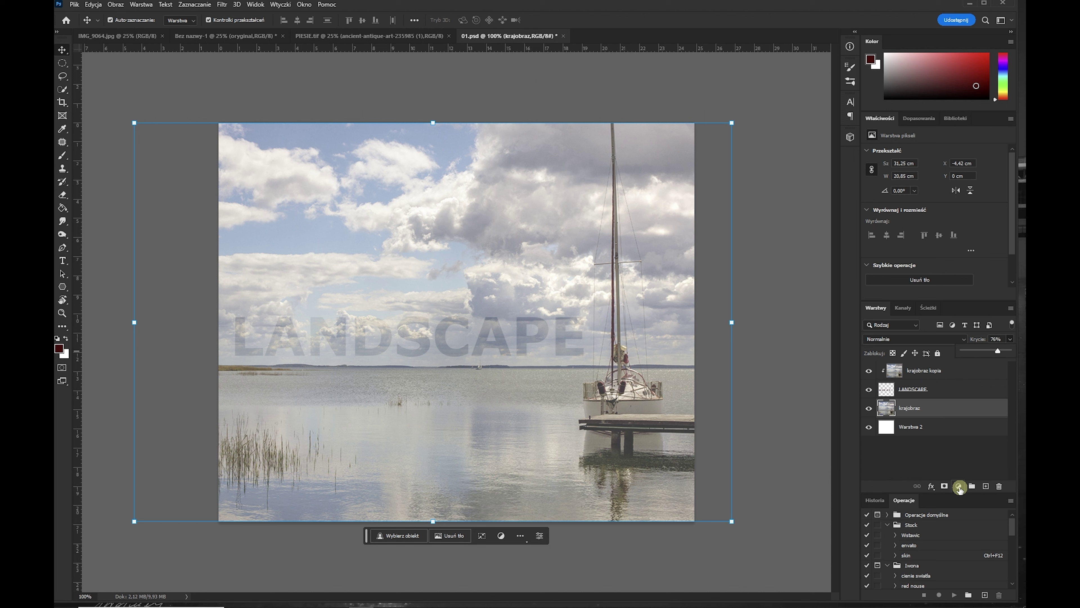
left_click(959, 487)
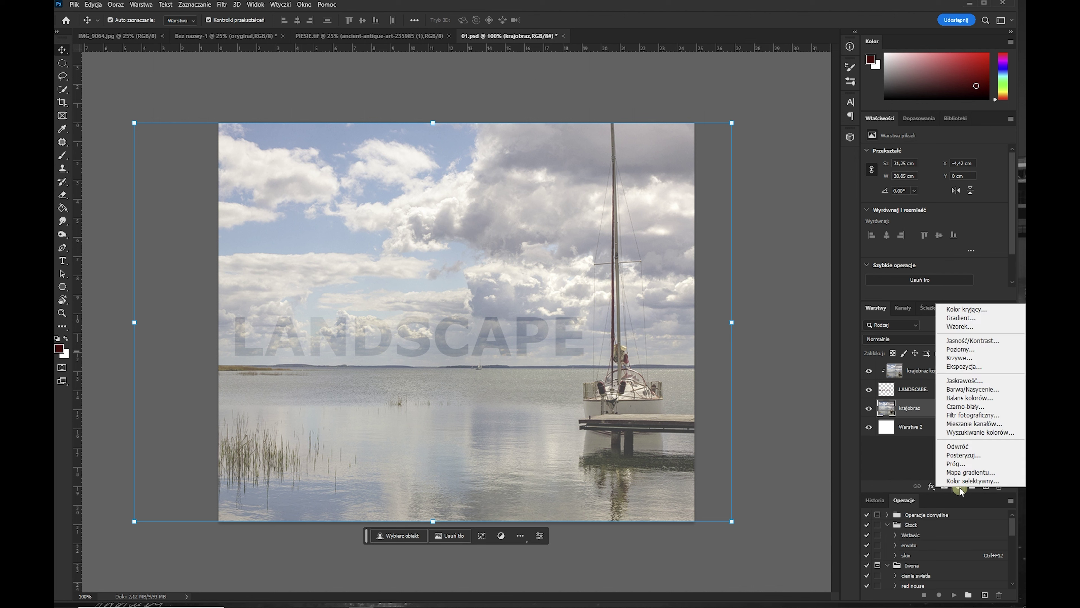
- Add a Curves layer at the top, pull the curve down to darken, and clip it to krajobraz kopia
left_click(970, 358)
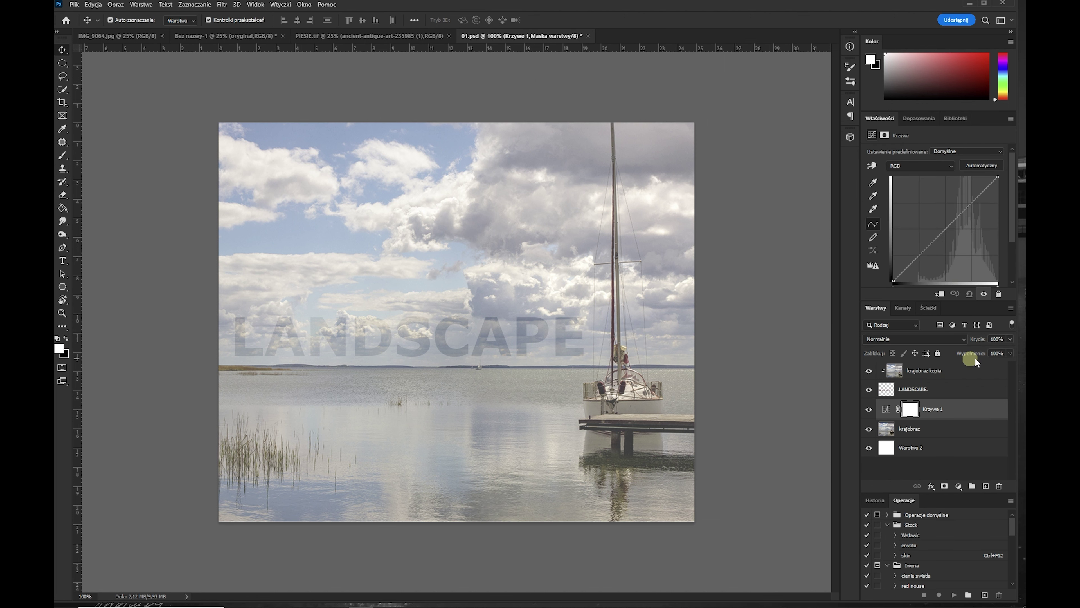
key("ctrl+shift+bracketright")
left_click_drag(946, 231, 957, 247)
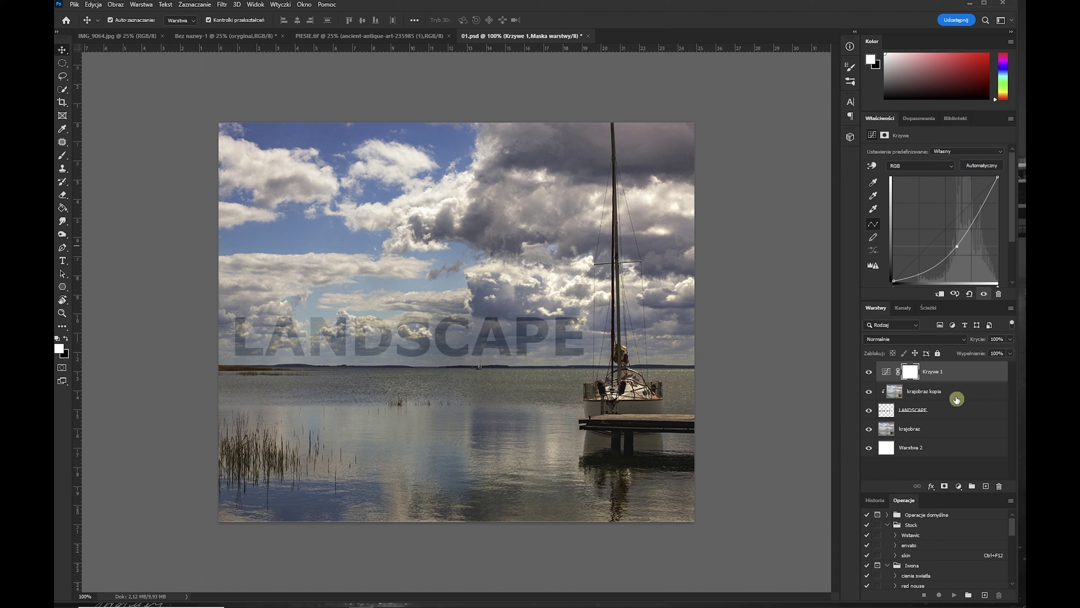
left_click(962, 380, "alt")
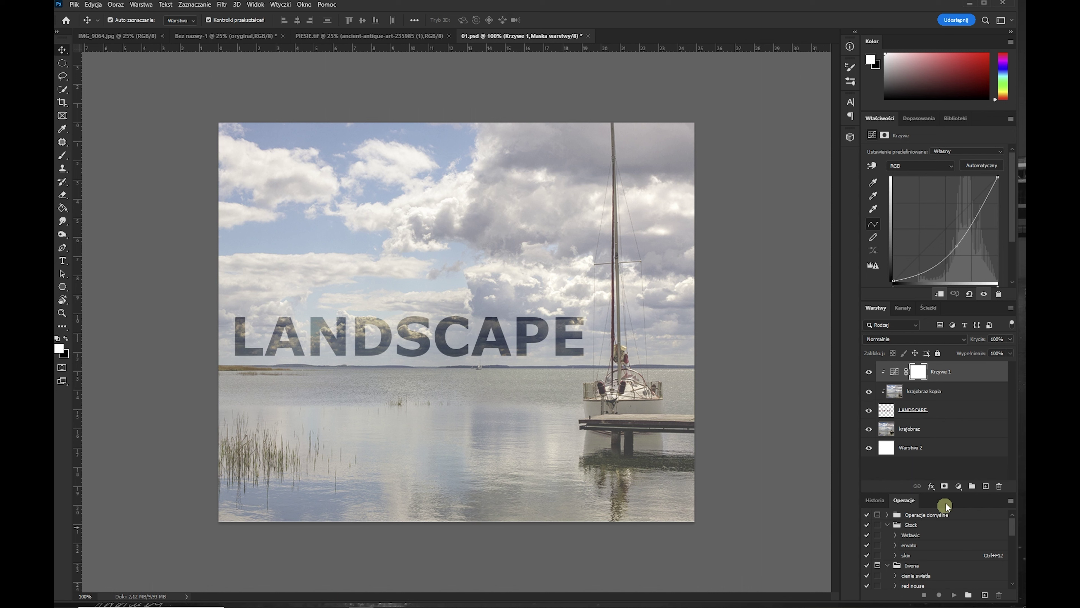
left_click(960, 487)
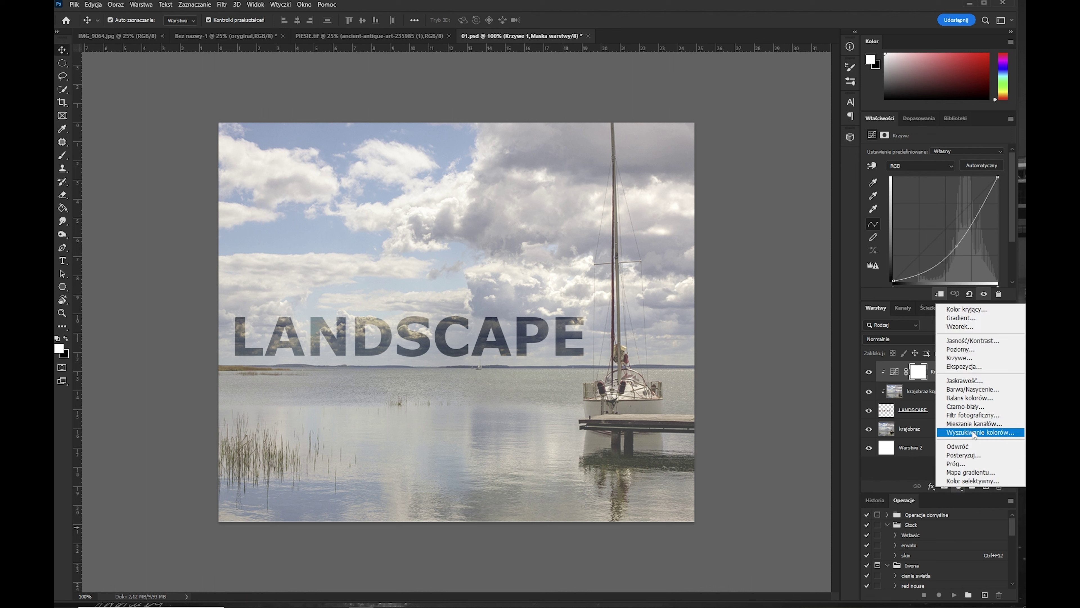
- Add a Black & White adjustment layer clipped above Krzywe 1 so the lettering turns grey
left_click(975, 408)
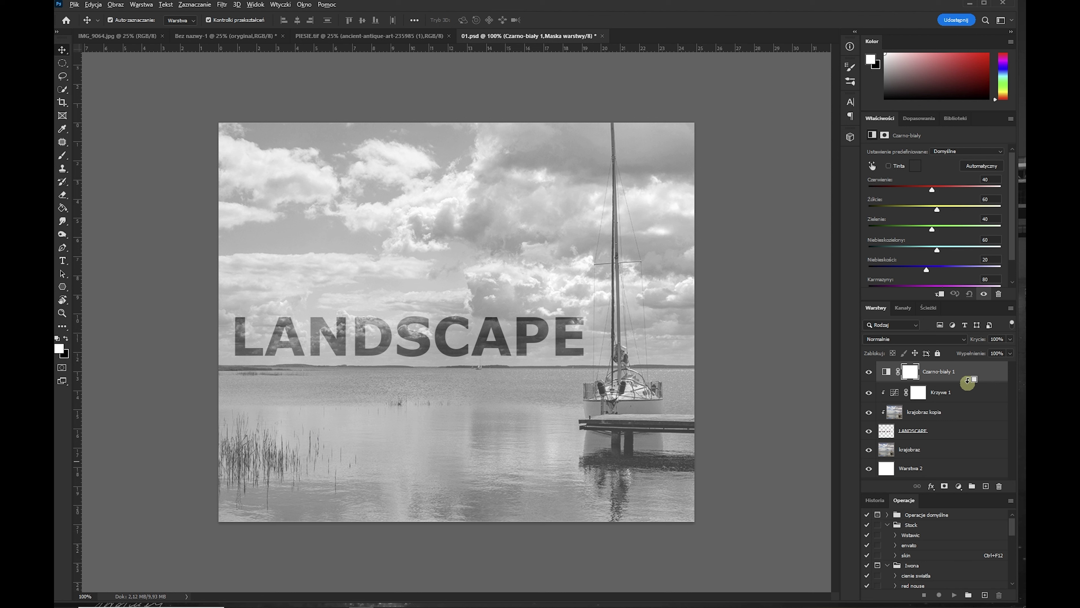
left_click(971, 379, "alt")
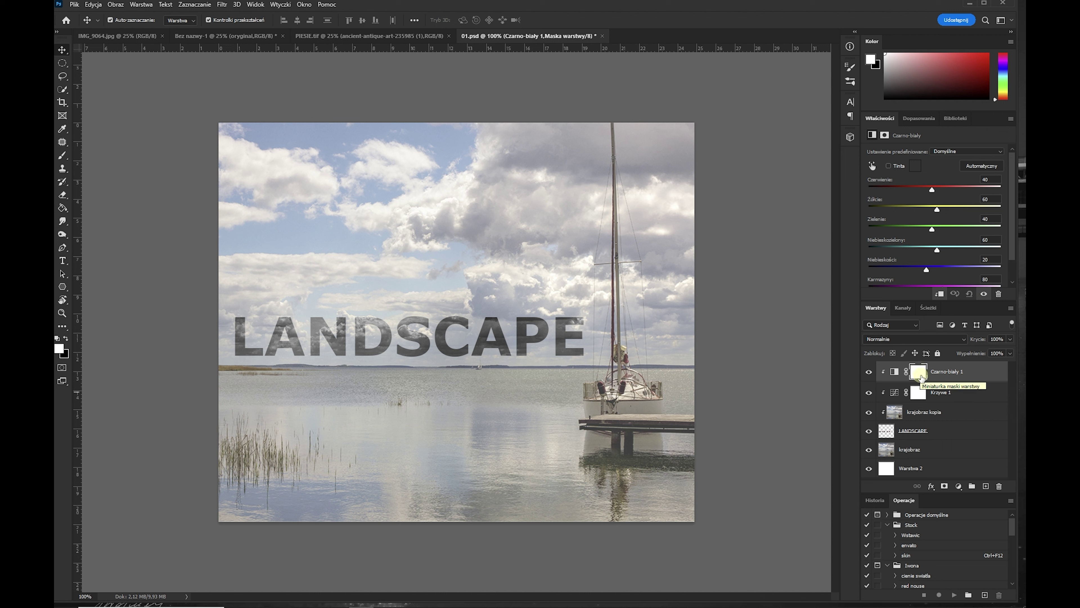
mouse_move(608, 604)
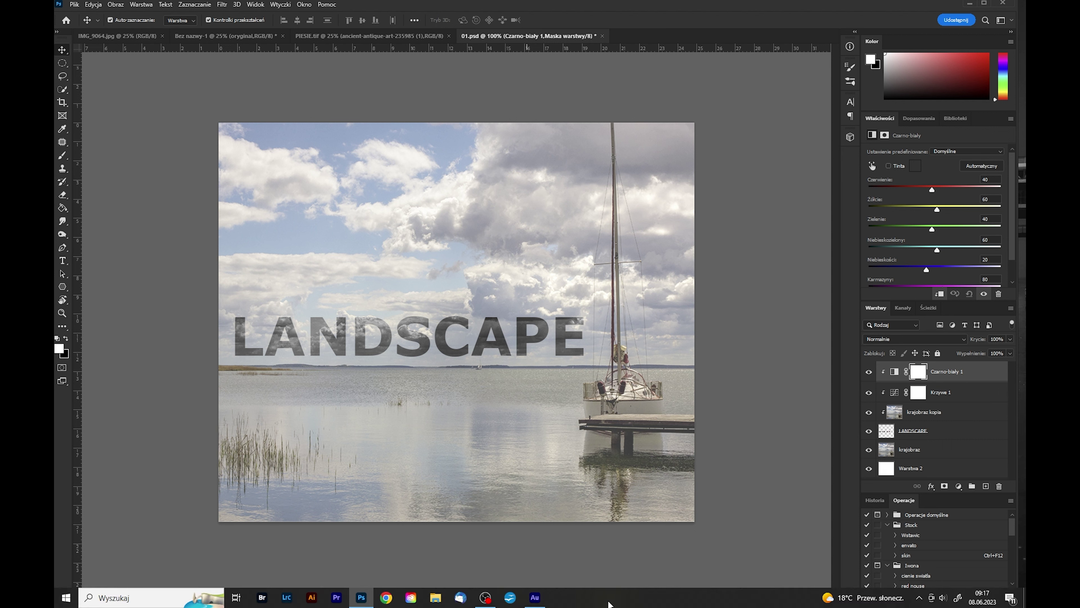
left_click(62, 260)
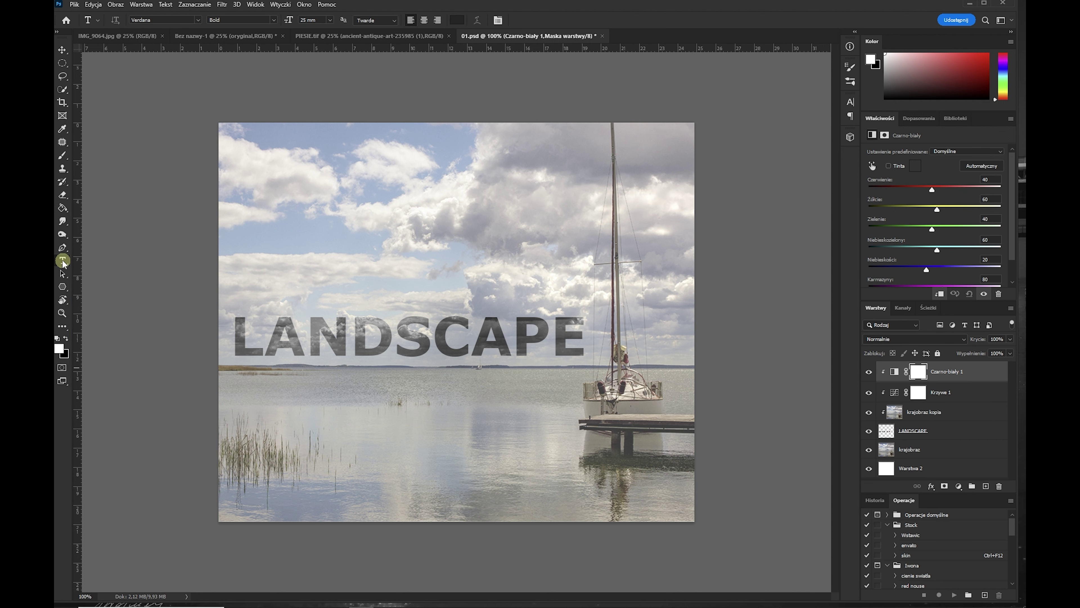
- Start a Myriad Pro 8 mm text layer below LANDSCAPE and type photography
left_click(242, 385)
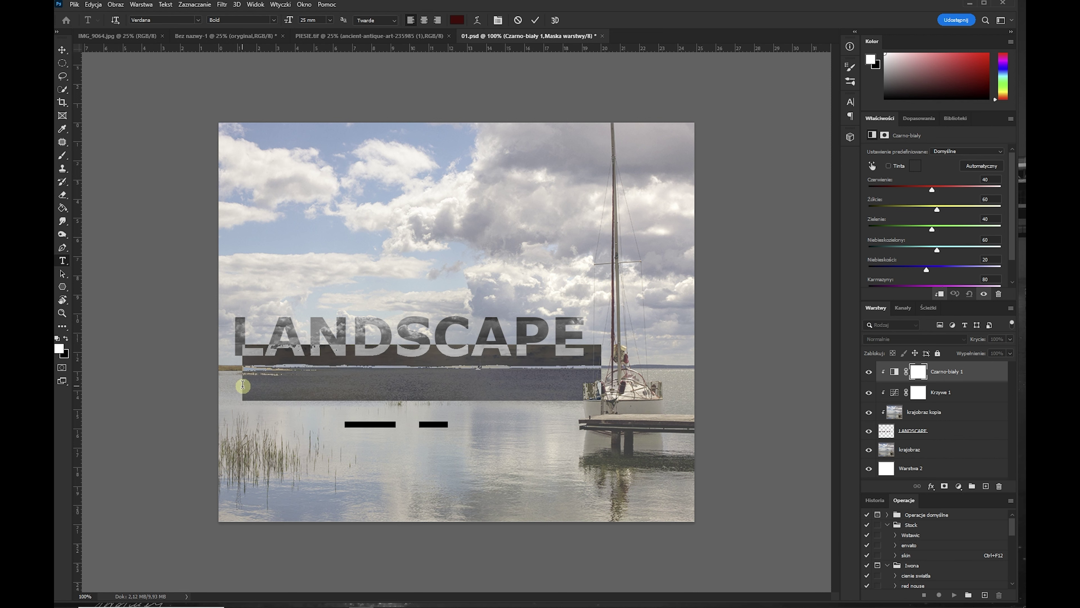
left_click(199, 21)
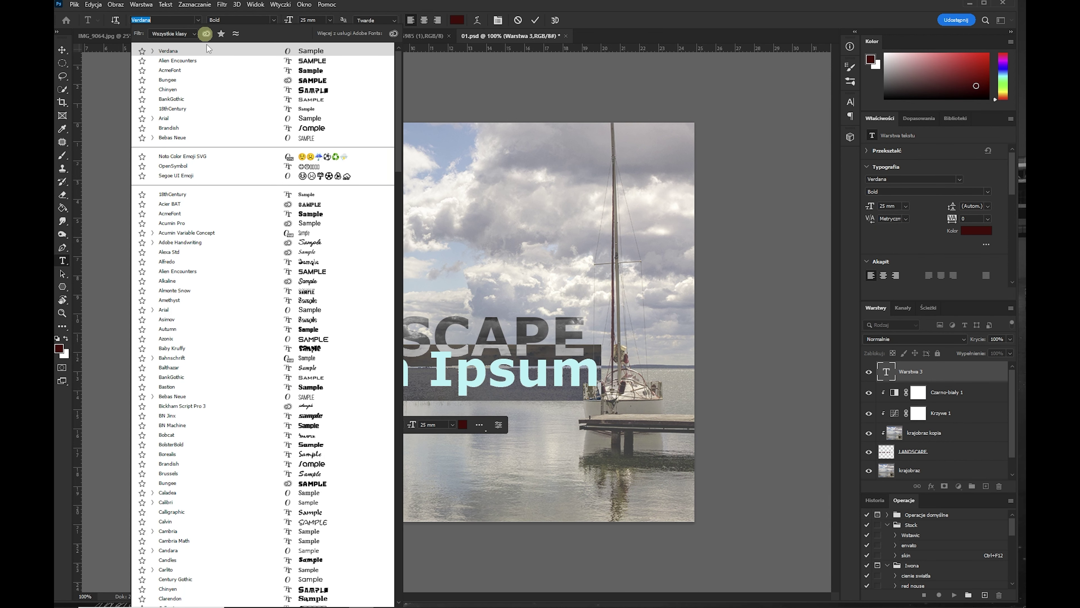
scroll(252, 285, "down", 5)
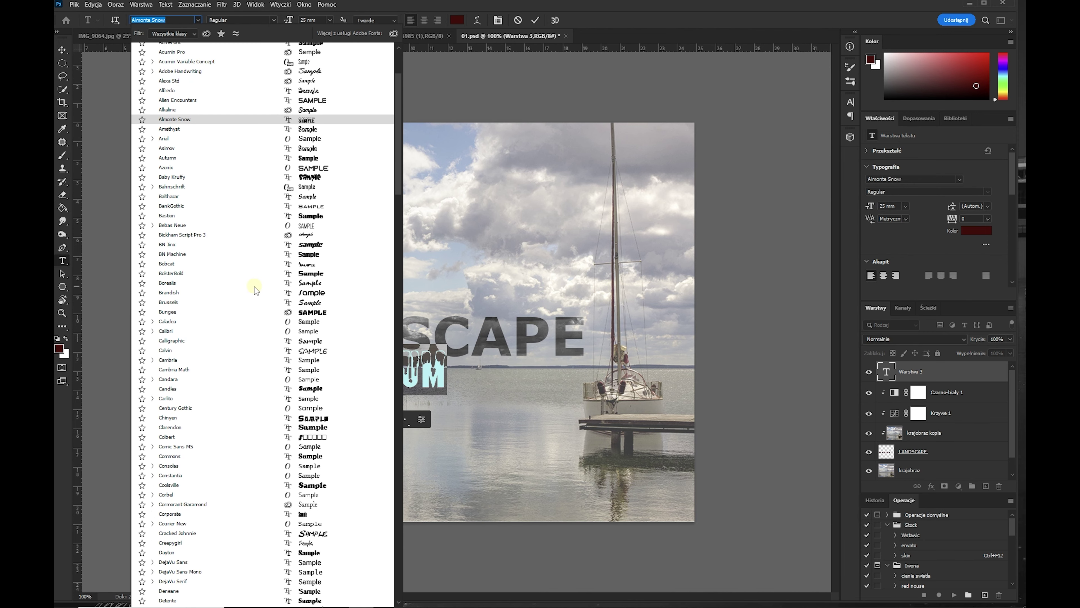
key("Escape")
left_click(404, 423)
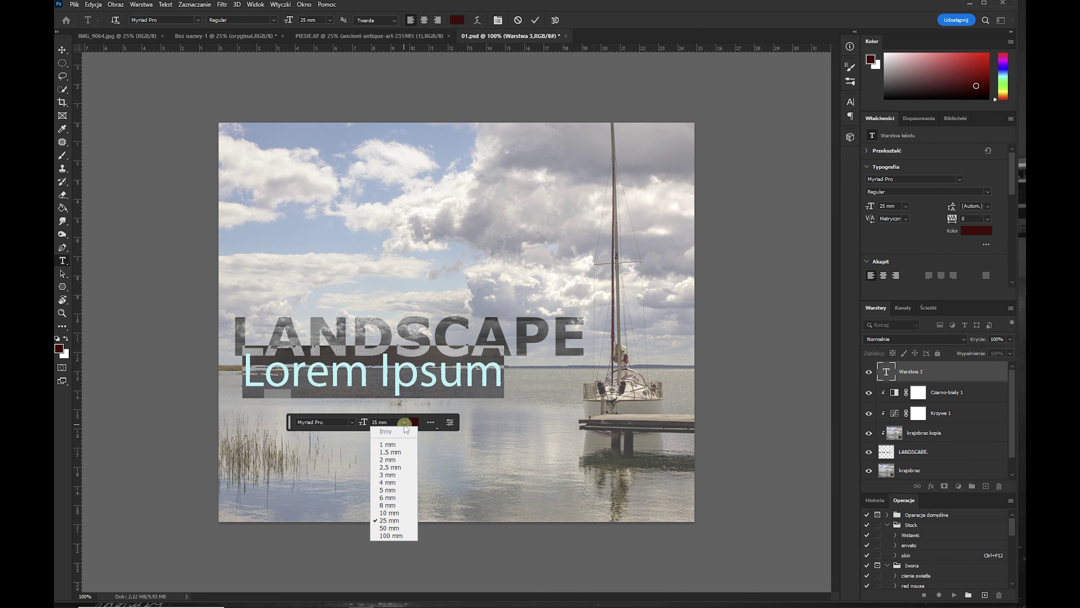
left_click(387, 505)
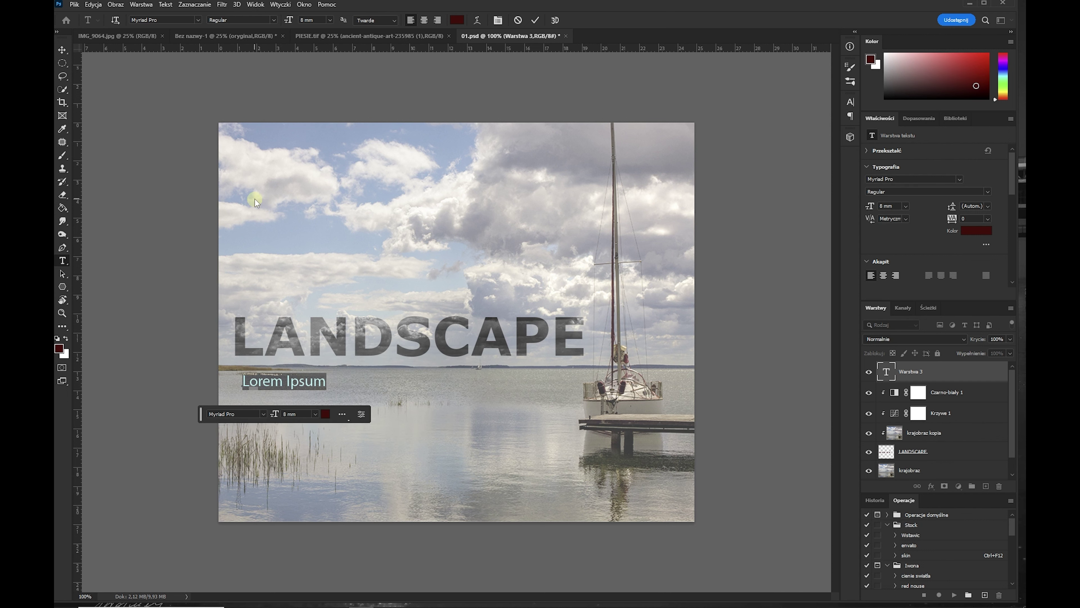
type("photography")
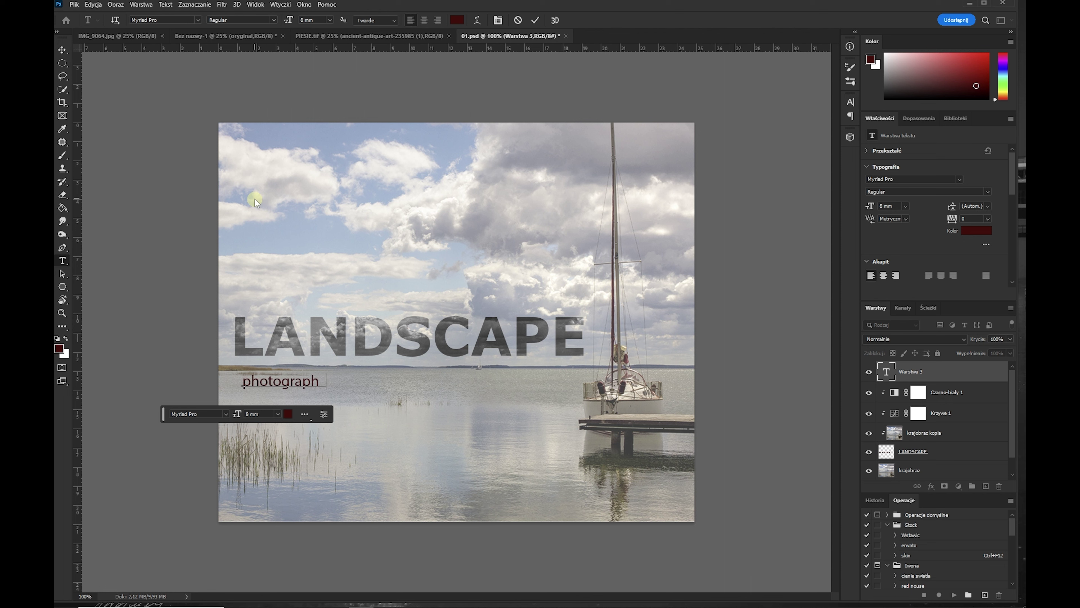
- Colour the photography text near-black #0c0000 and set its tracking to 100
left_click(249, 382)
left_click_drag(242, 382, 326, 383)
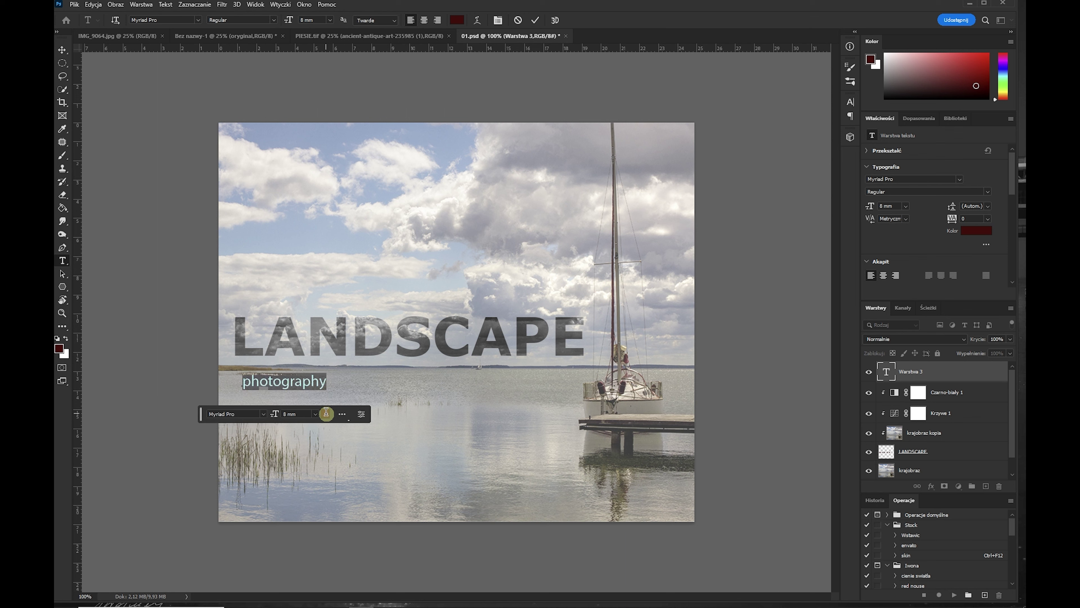
left_click(327, 414)
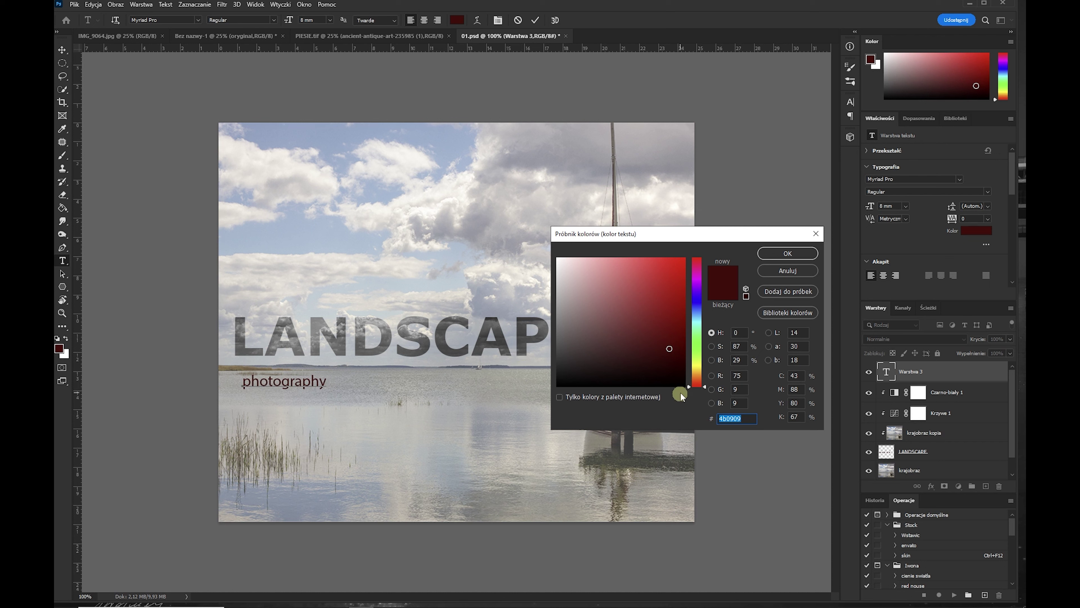
left_click(681, 380)
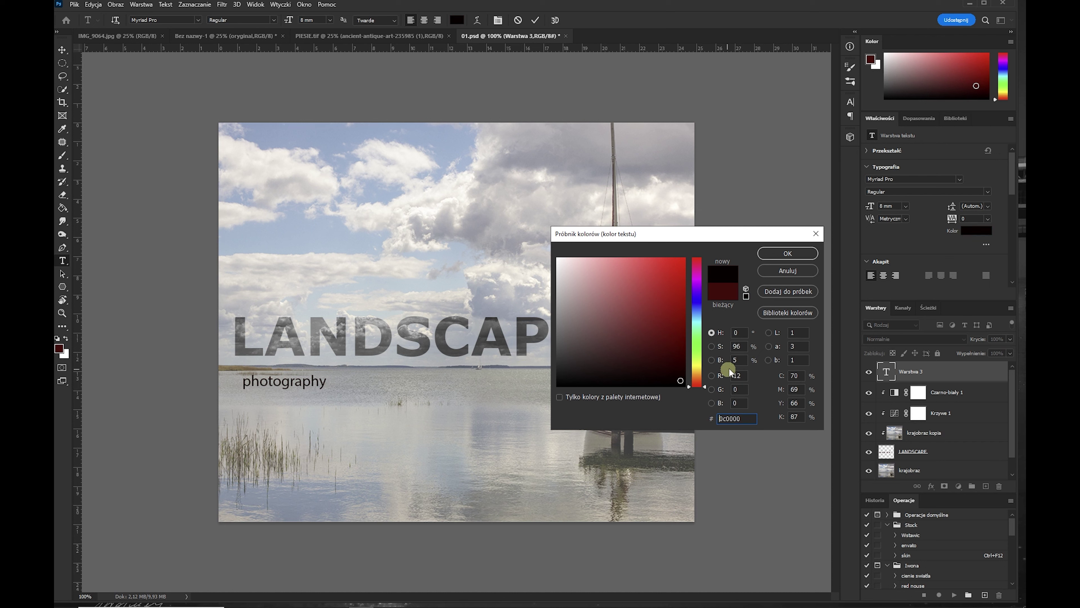
left_click(805, 253)
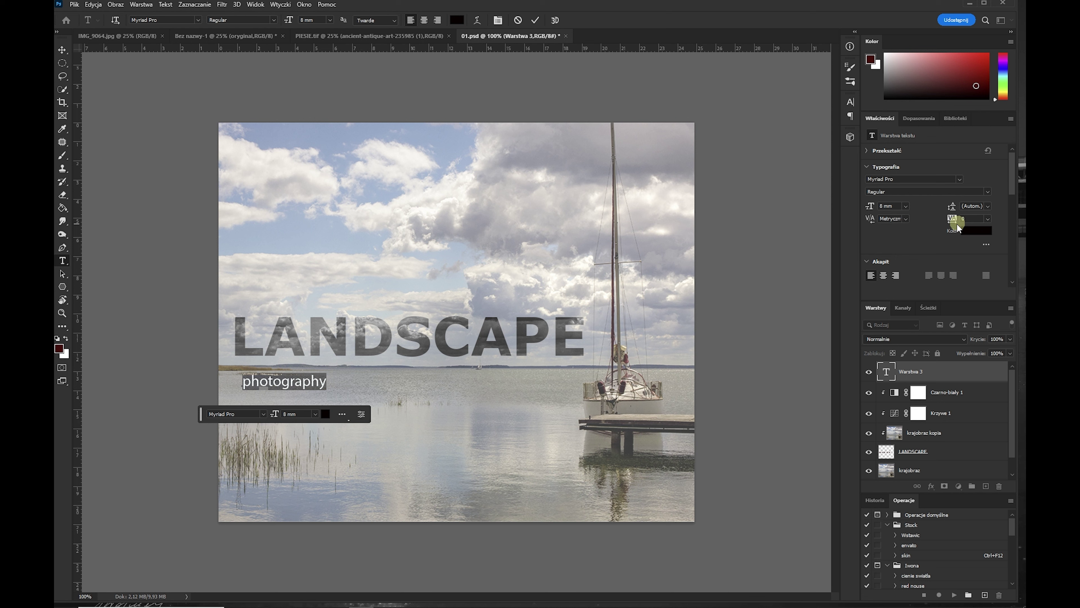
left_click(989, 219)
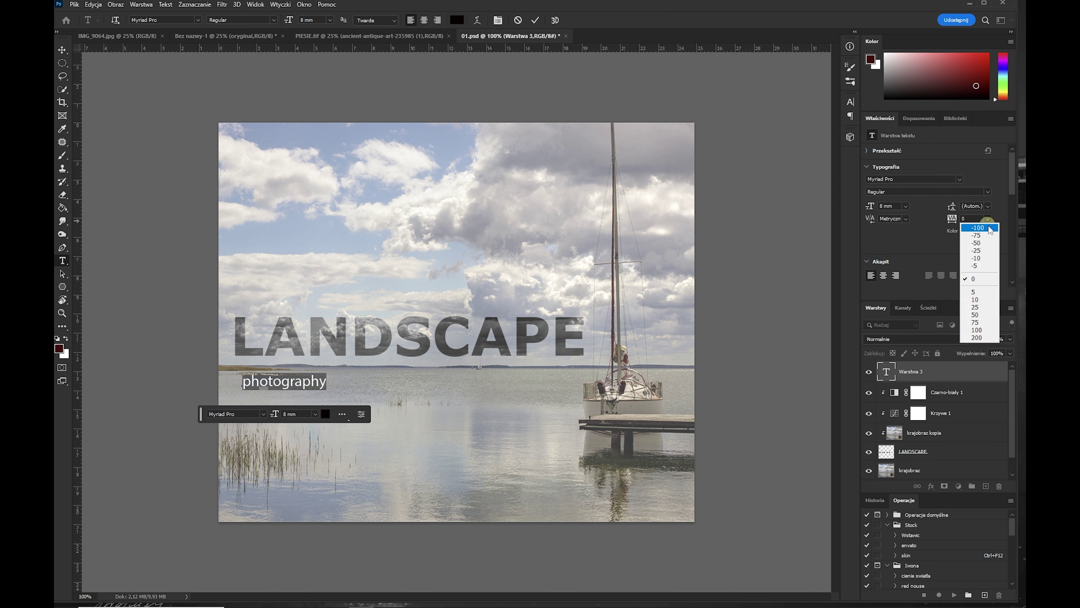
left_click(989, 331)
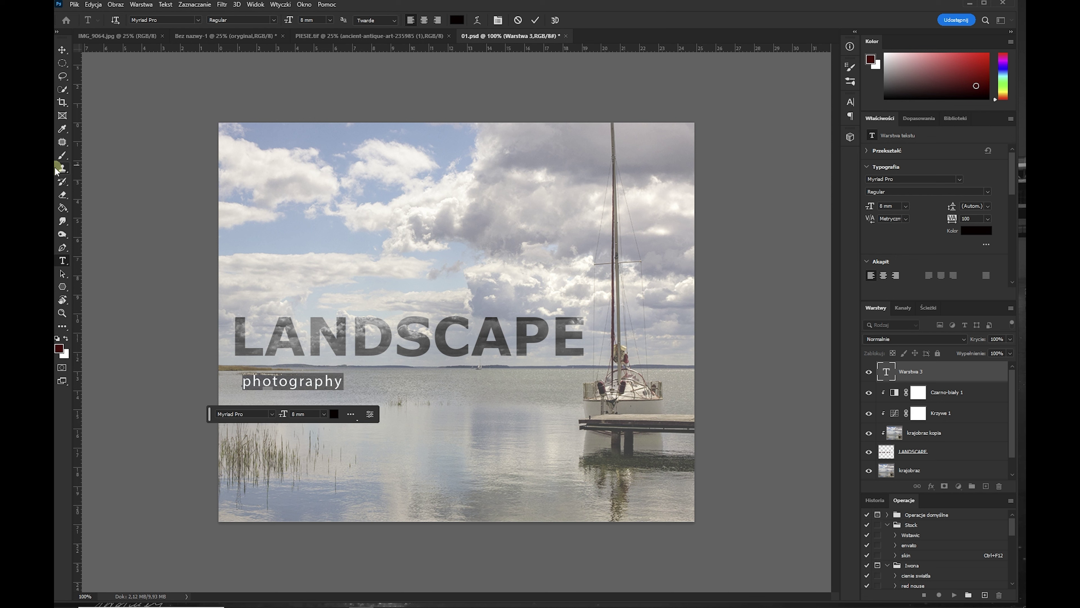
- Commit the photography caption and nudge it left to align under LANDSCAPE
left_click(63, 49)
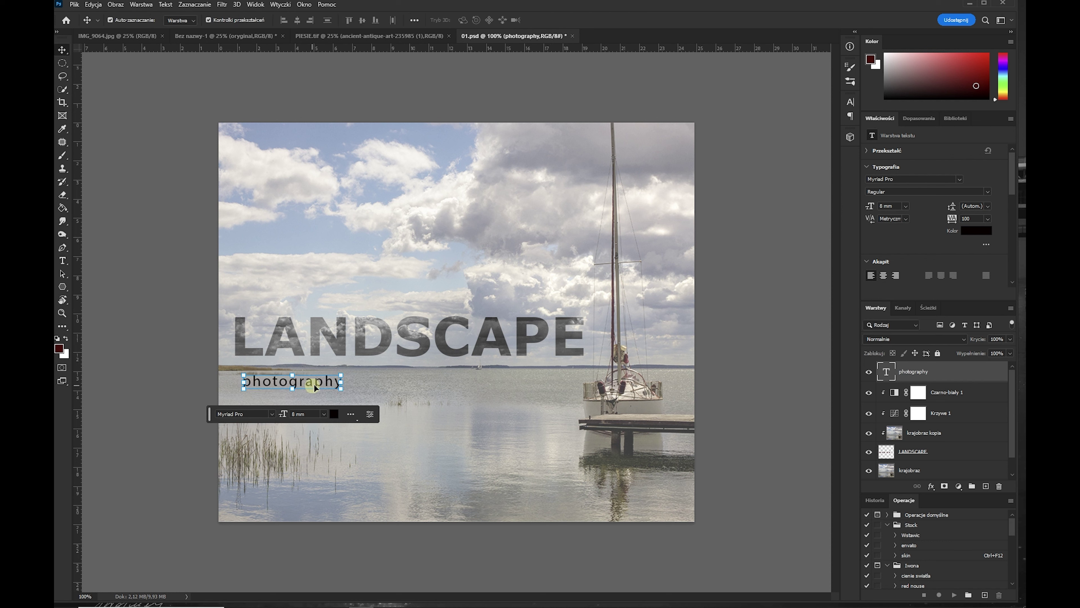
left_click_drag(320, 387, 311, 387)
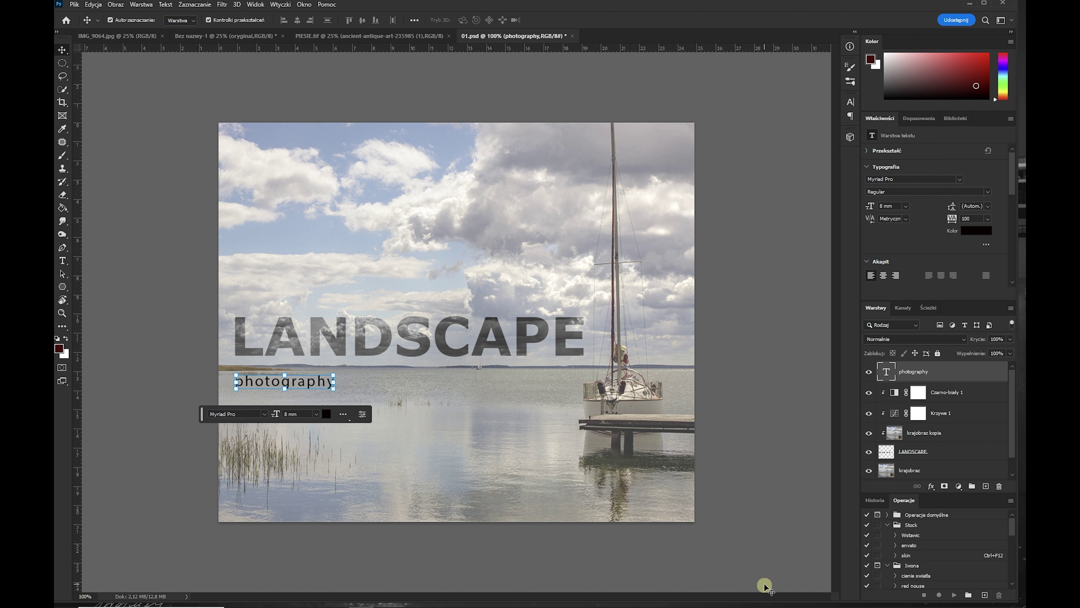
key("z")
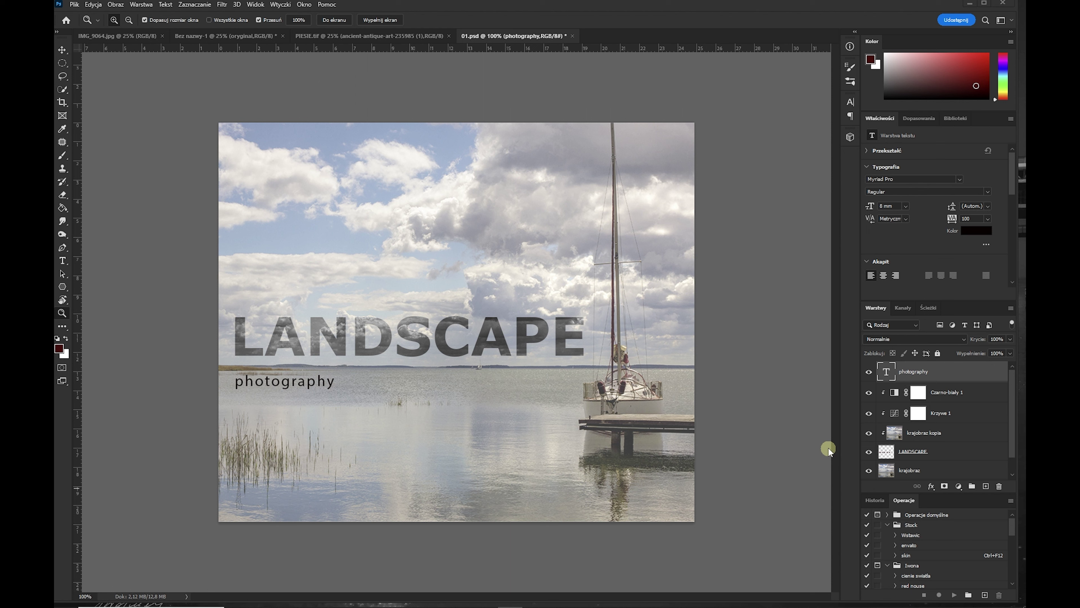